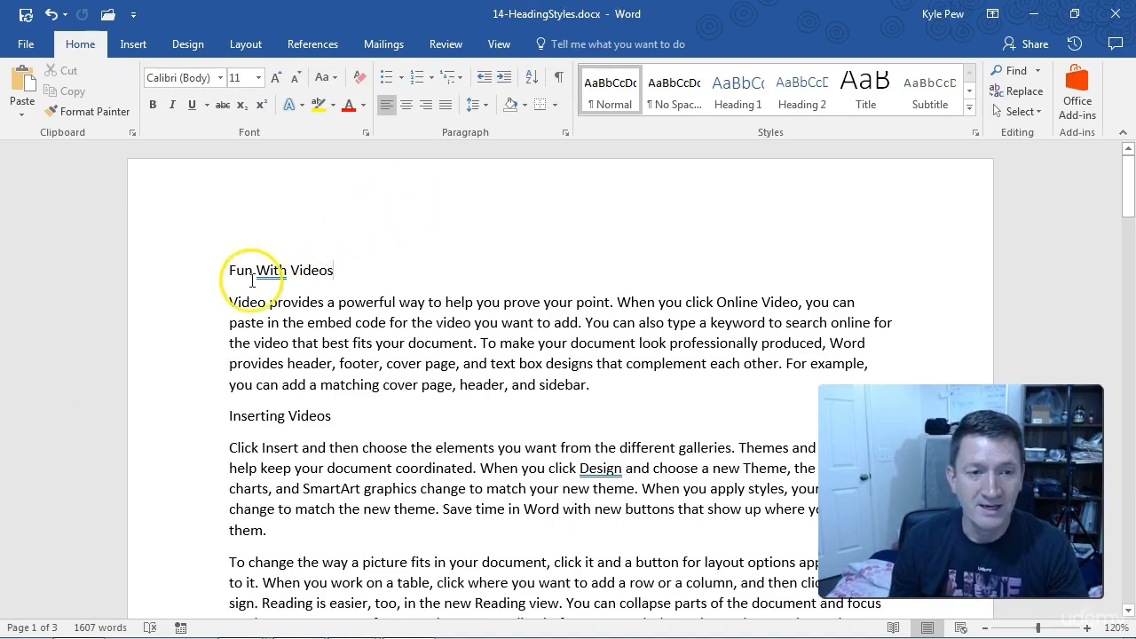
# Step: Look through the document for its main headings and sub-headings, from the first page to the third and back
pyautogui.scroll(-4, 228, 380)
pyautogui.scroll(-5, 228, 384)
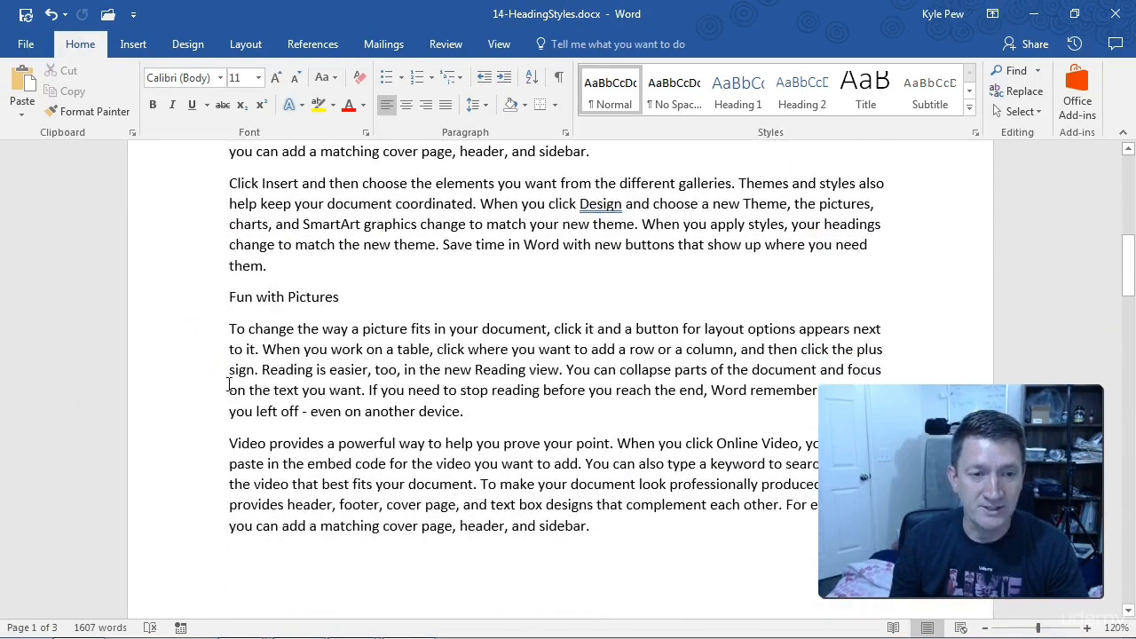
pyautogui.scroll(-4, 229, 371)
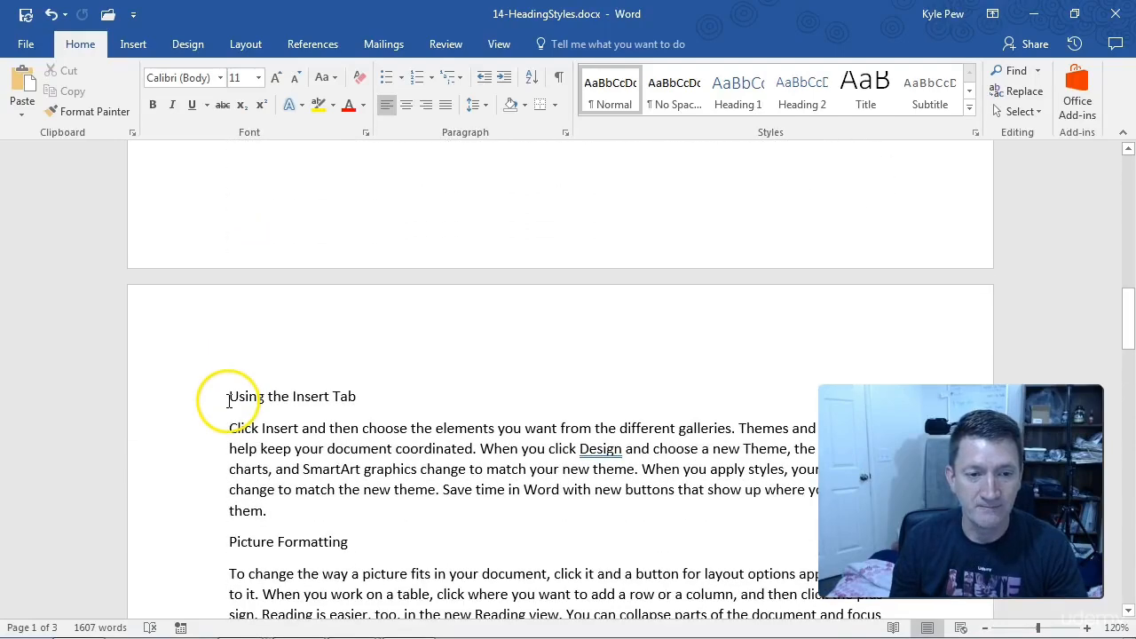
pyautogui.scroll(-10, 181, 455)
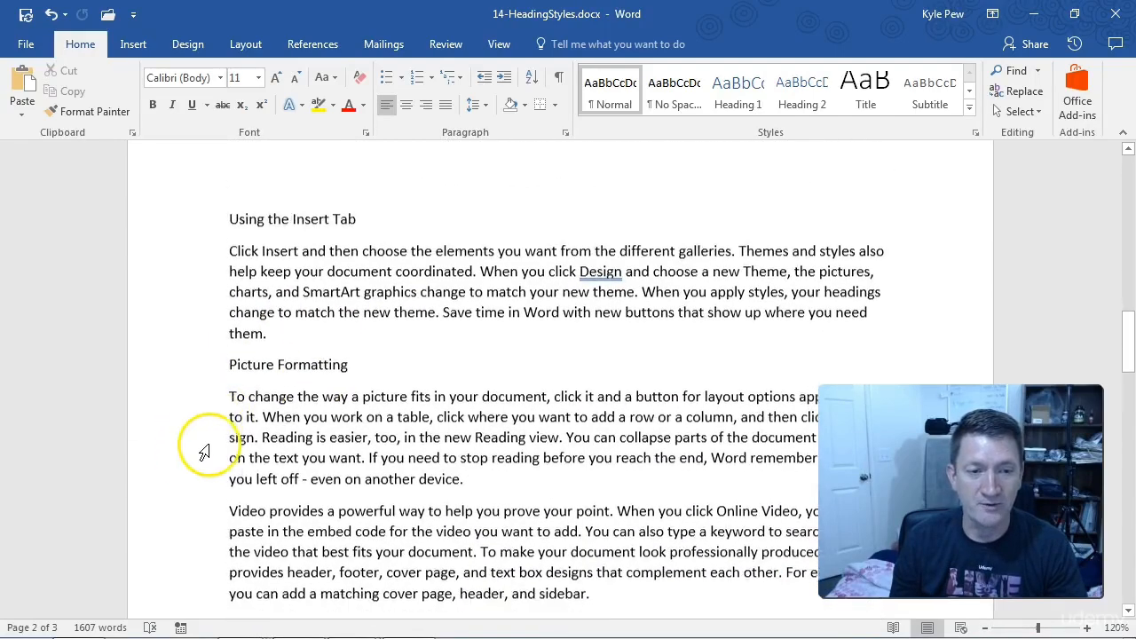
pyautogui.scroll(-7, 204, 453)
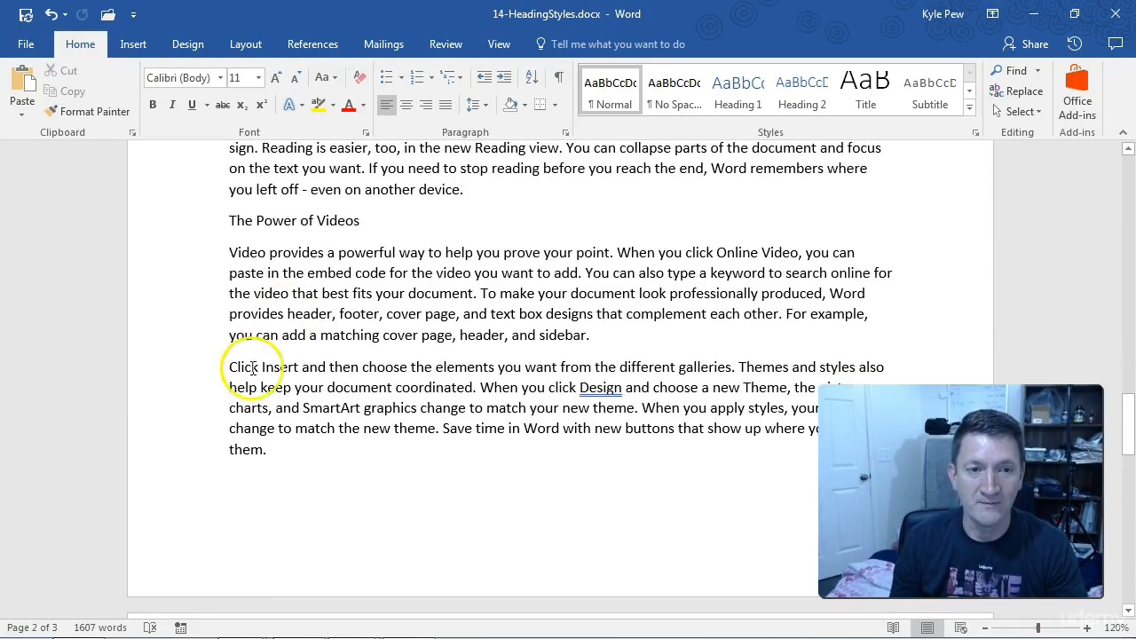
pyautogui.scroll(-4, 240, 377)
pyautogui.scroll(-7, 248, 395)
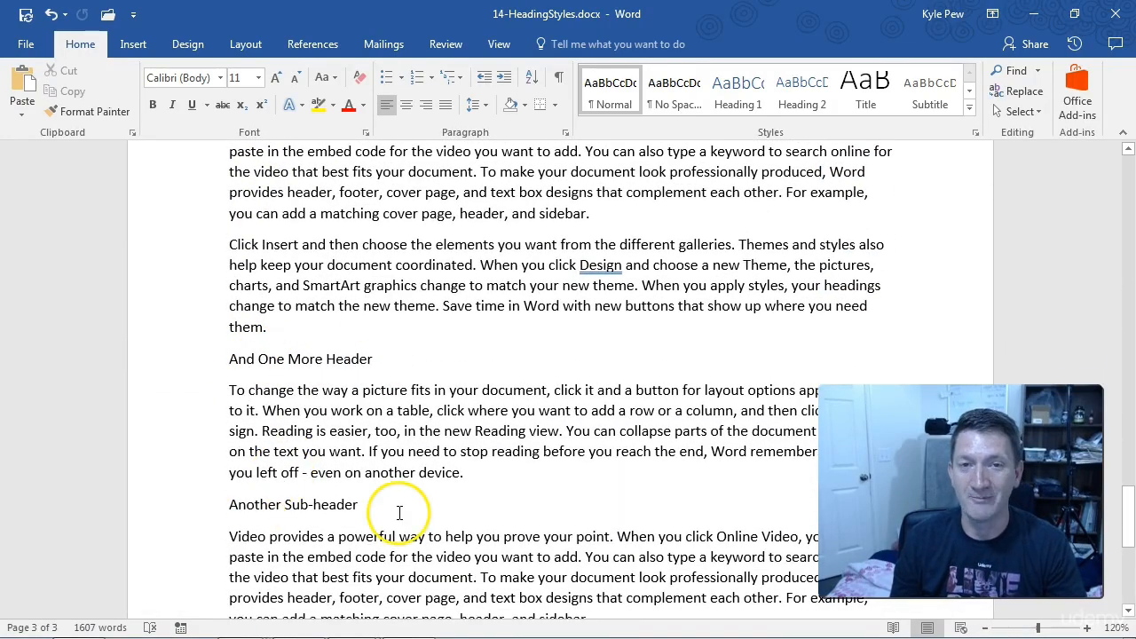
pyautogui.scroll(15, 307, 441)
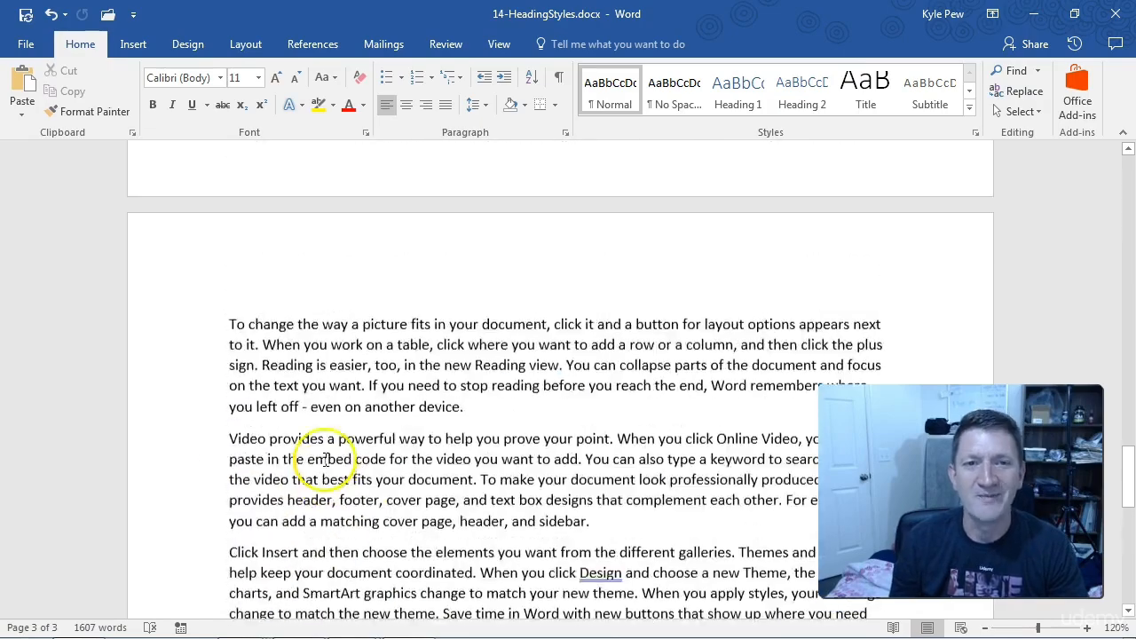
pyautogui.scroll(15, 326, 460)
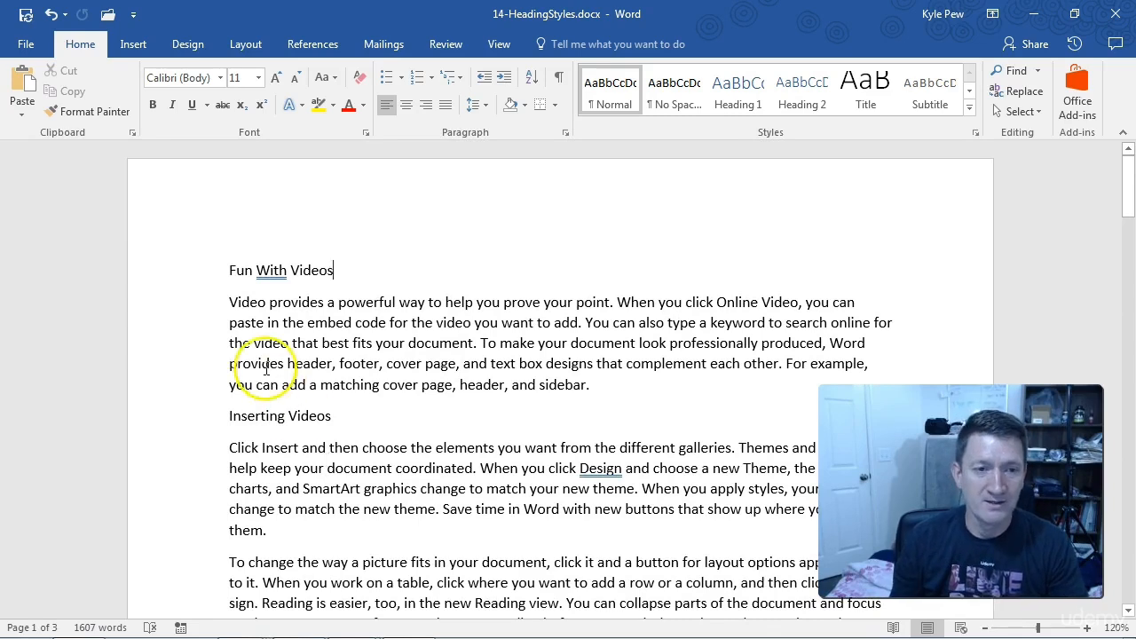
# Step: Apply the Heading 1 style to the main headings Fun With Videos, Fun with Pictures, The Power of Videos and And One More Header together
pyautogui.click(199, 274)
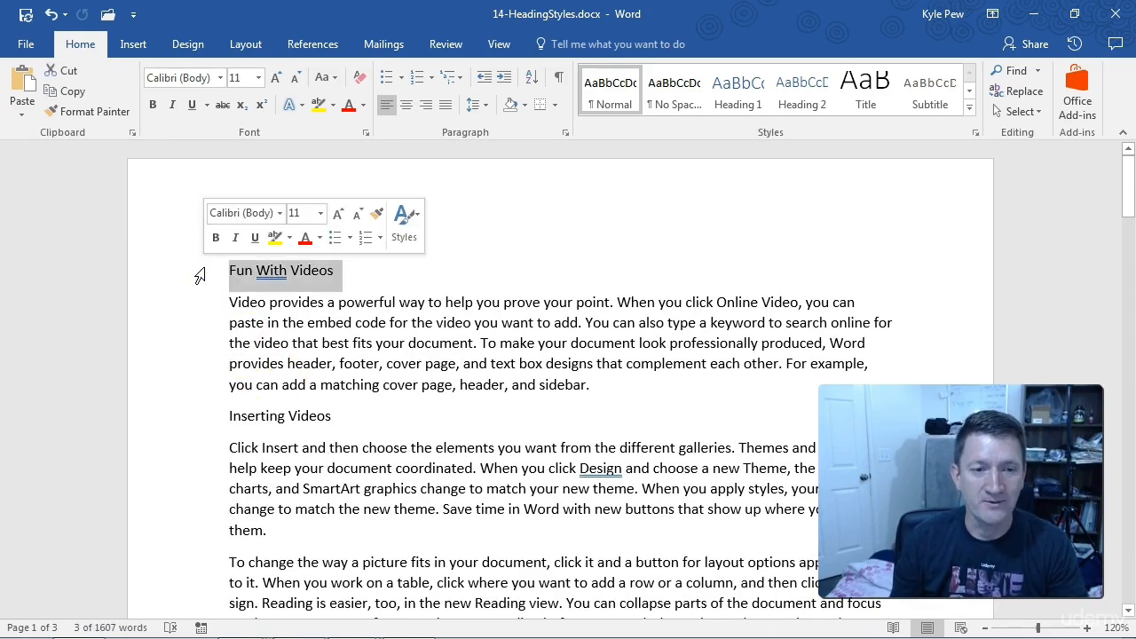
pyautogui.scroll(-2, 201, 313)
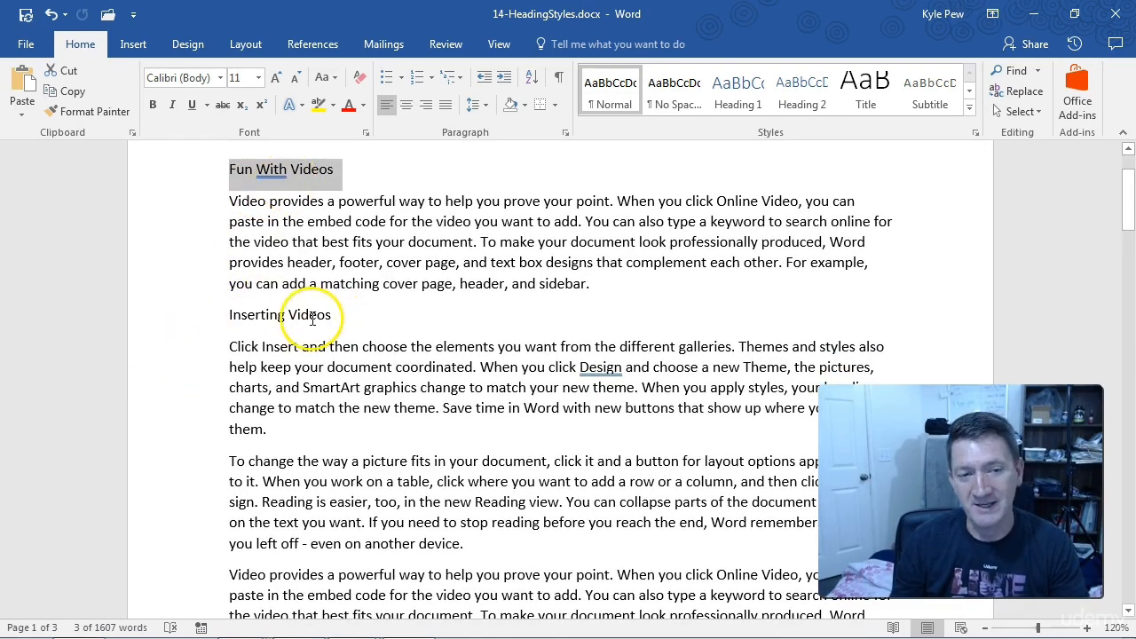
pyautogui.scroll(-6, 304, 336)
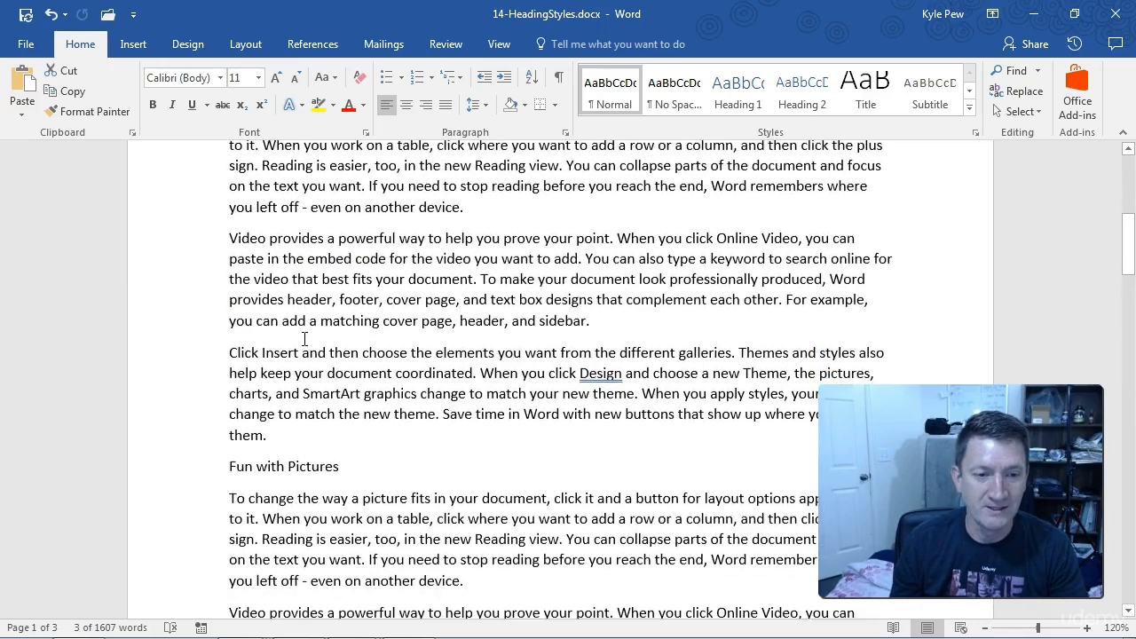
pyautogui.scroll(-1, 305, 339)
pyautogui.click(206, 401)
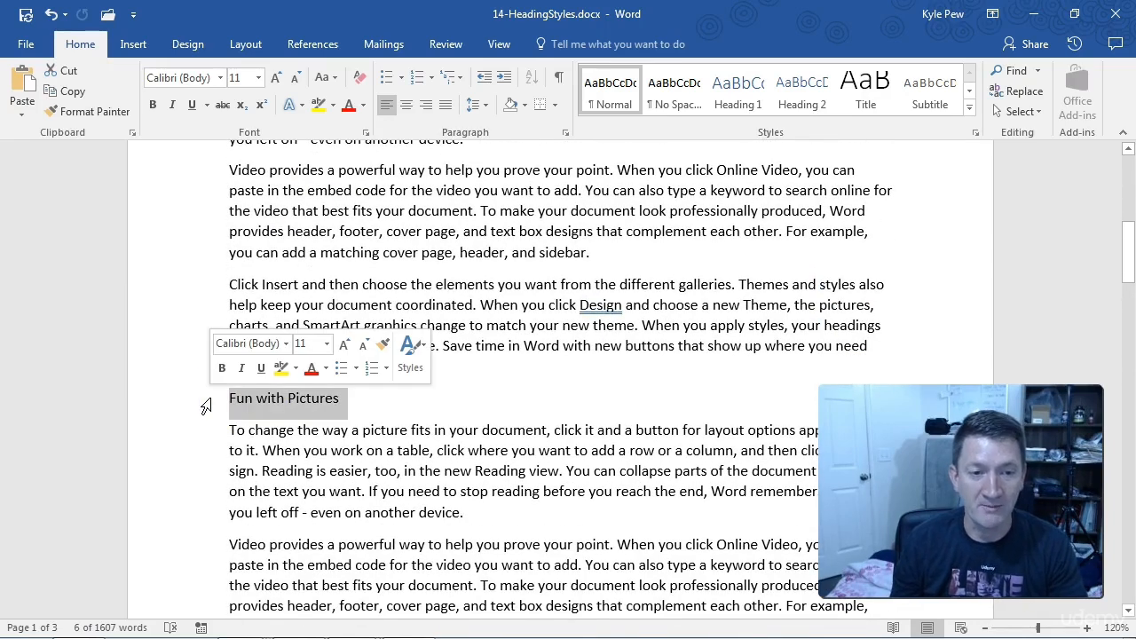
pyautogui.click(181, 401)
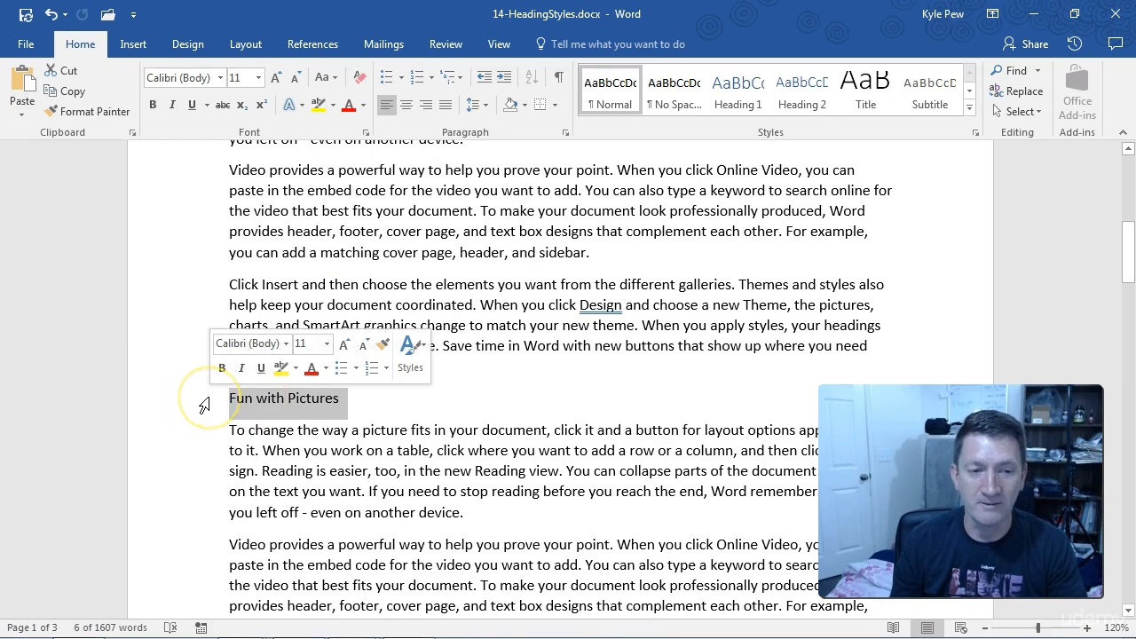
pyautogui.scroll(-3, 203, 405)
pyautogui.scroll(-5, 203, 405)
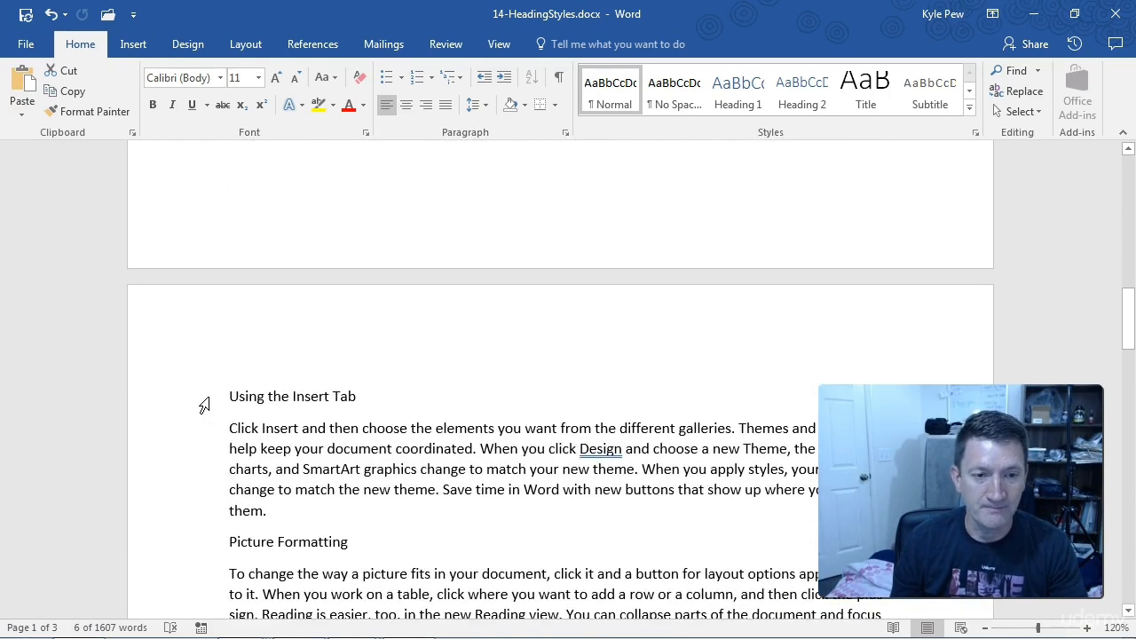
pyautogui.click(229, 320)
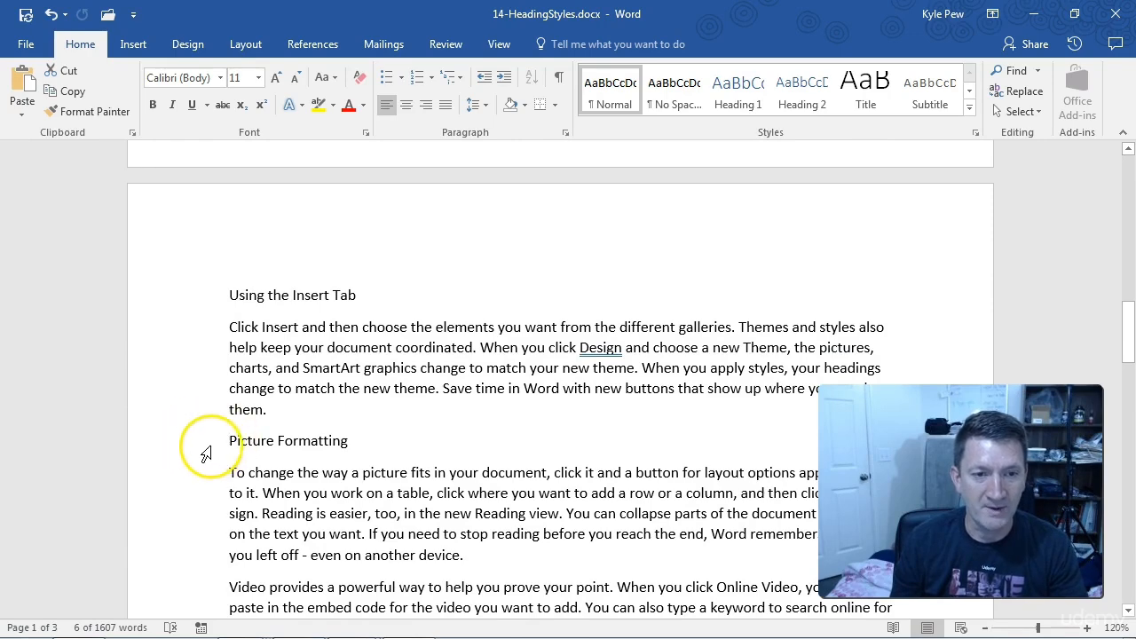
pyautogui.scroll(5, 203, 448)
pyautogui.scroll(1, 204, 449)
pyautogui.scroll(-10, 204, 443)
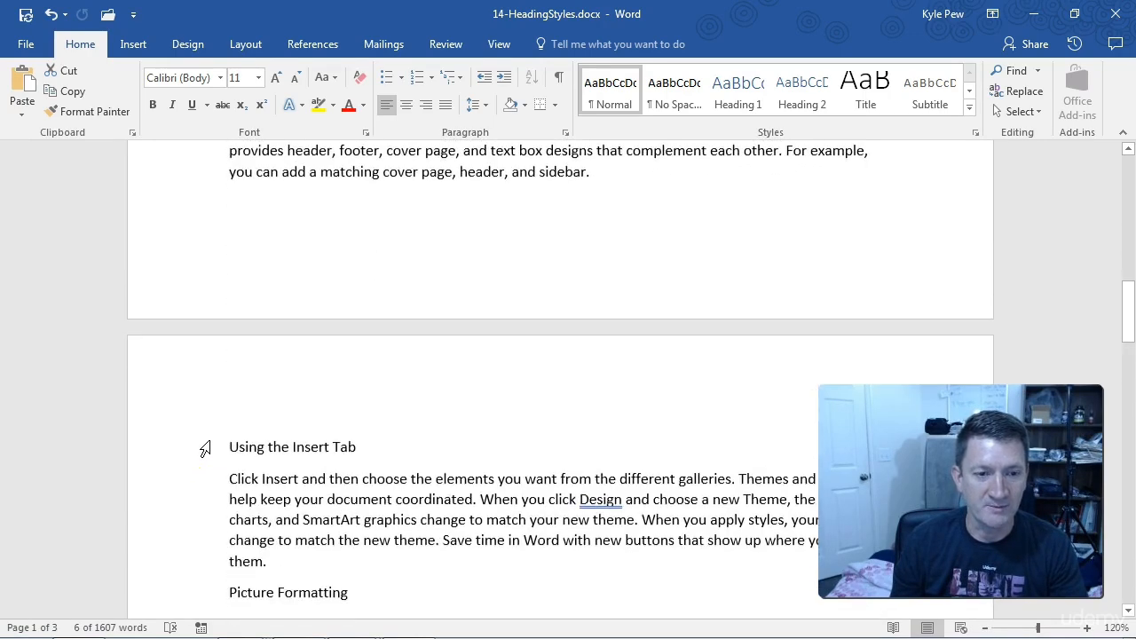
pyautogui.scroll(-5, 203, 392)
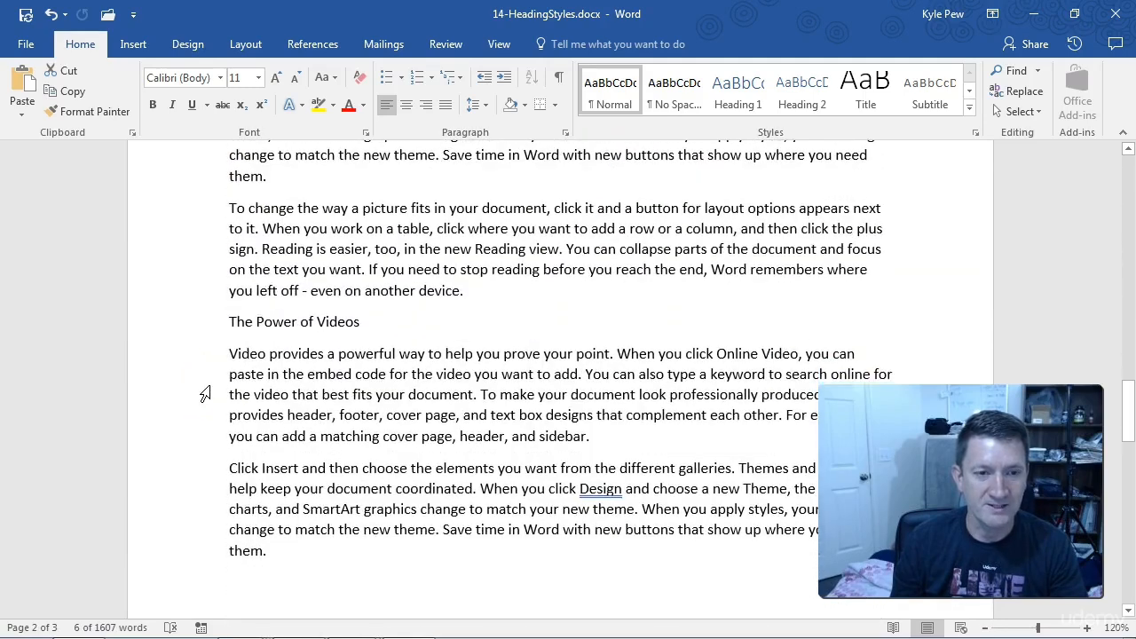
pyautogui.click(205, 323)
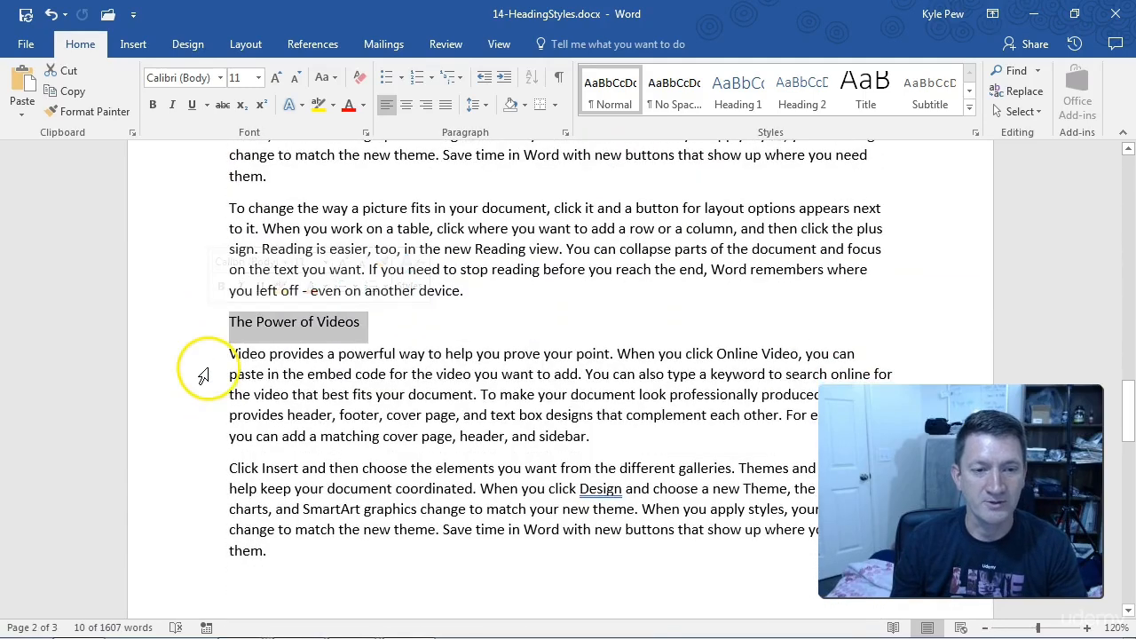
pyautogui.scroll(-6, 201, 373)
pyautogui.scroll(-5, 203, 377)
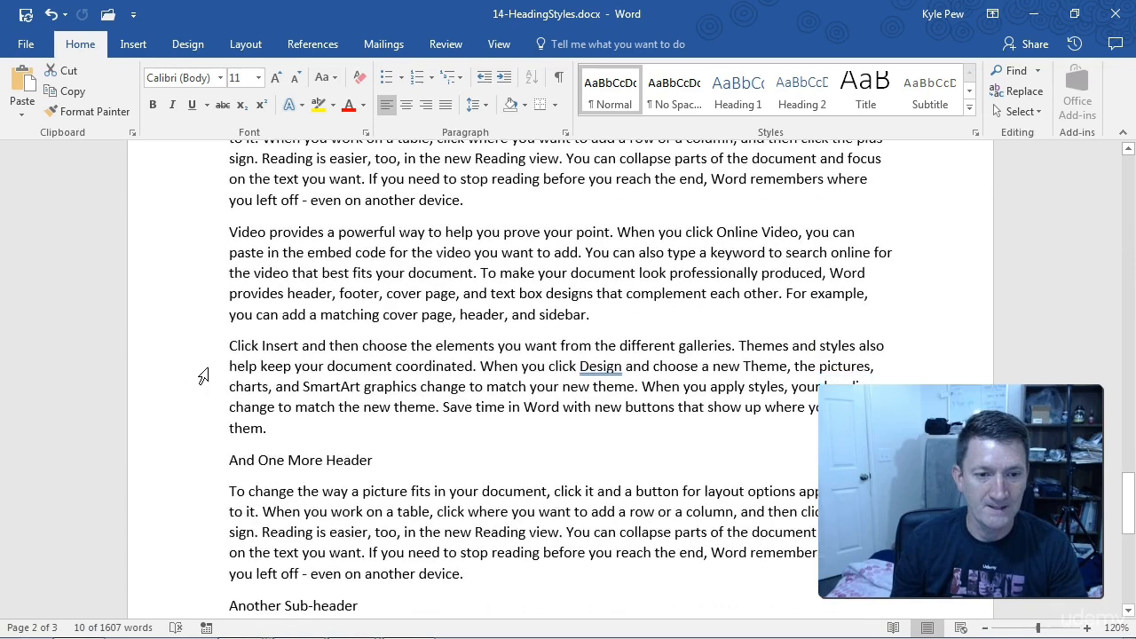
pyautogui.click(204, 360)
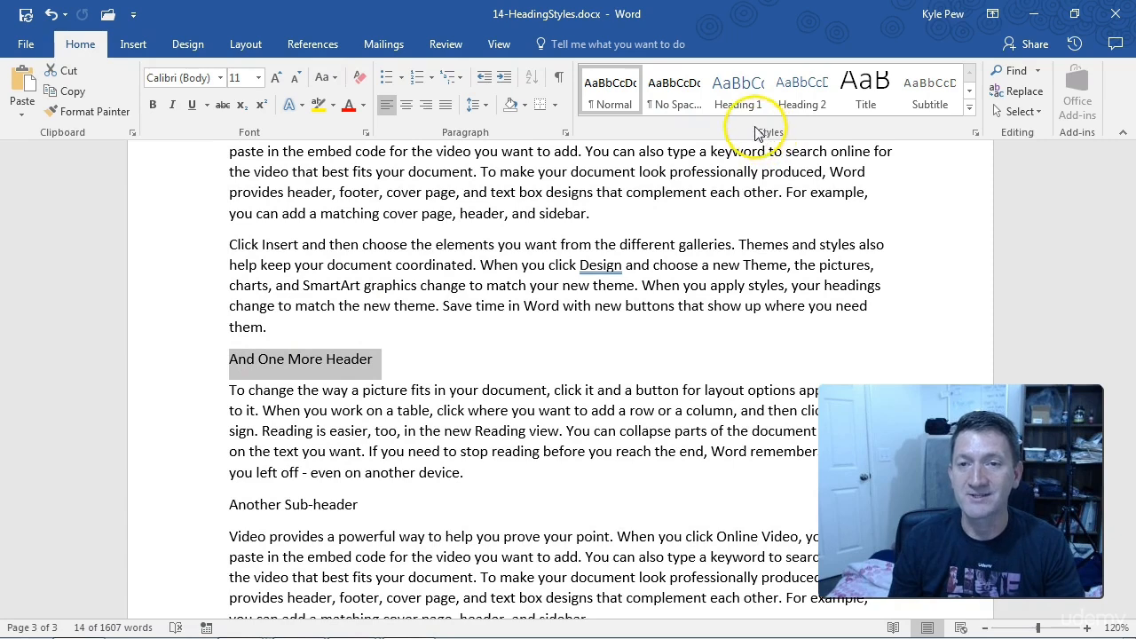
pyautogui.click(742, 99)
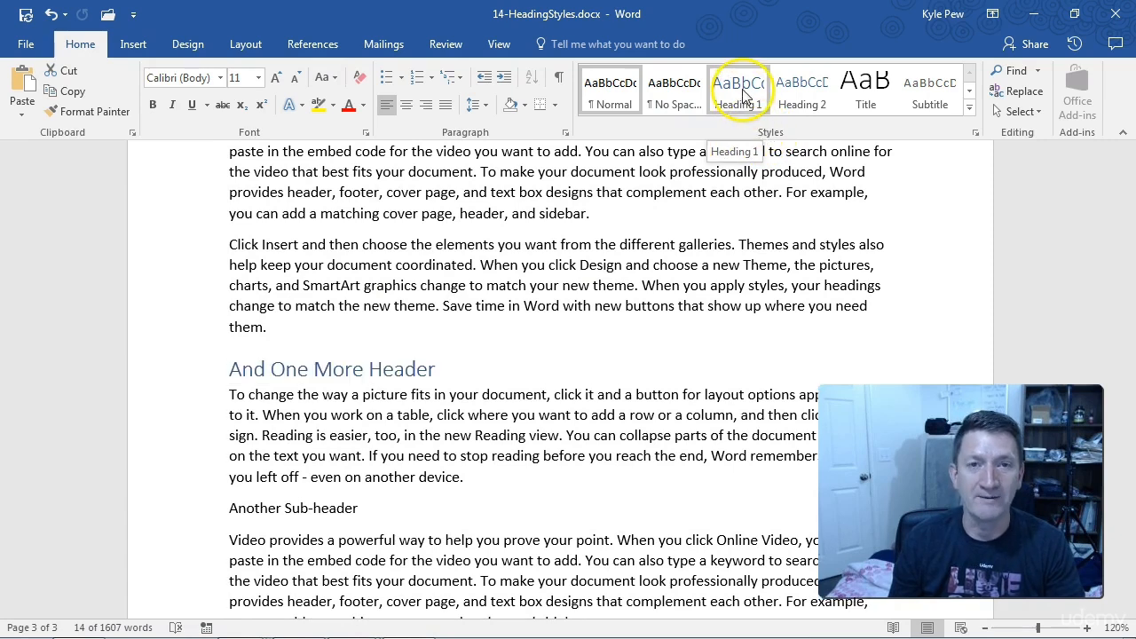
pyautogui.click(456, 373)
# Step: Apply the Heading 2 style to the sub-headings Inserting Videos, Using the Insert Tab, Picture Formatting and Another Sub-header together
pyautogui.scroll(1, 454, 438)
pyautogui.scroll(15, 455, 438)
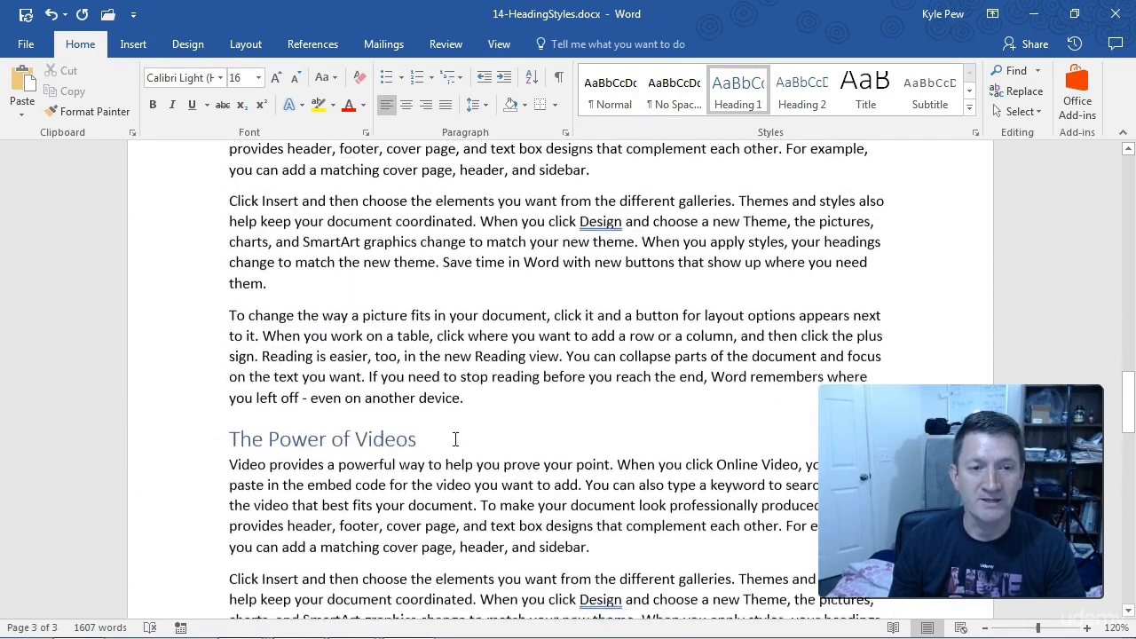
pyautogui.scroll(6, 454, 439)
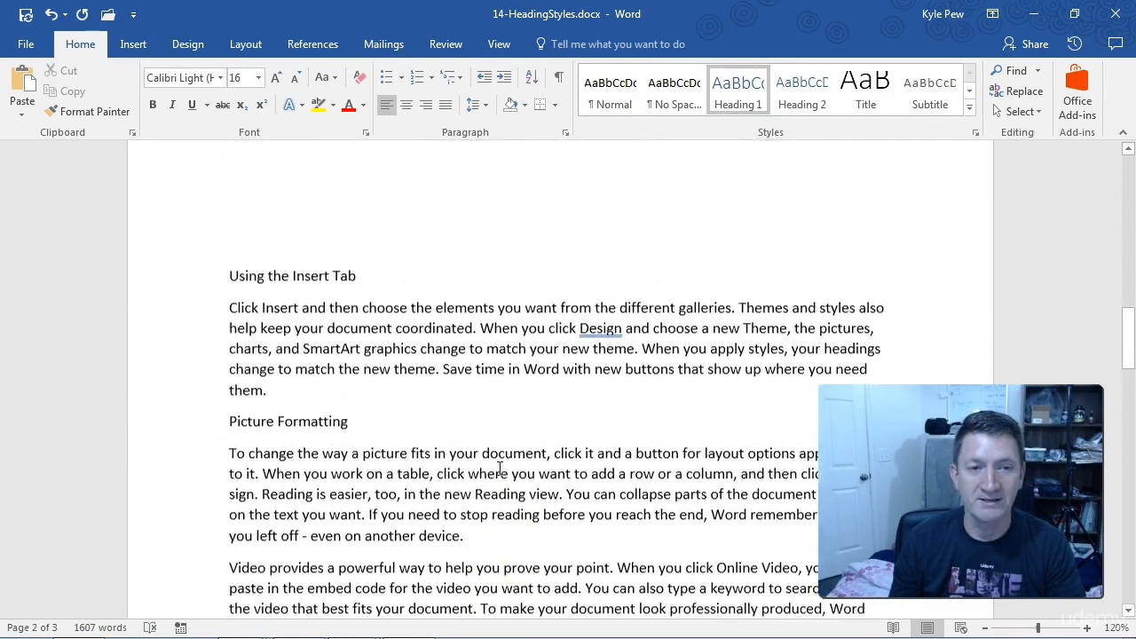
pyautogui.scroll(15, 500, 468)
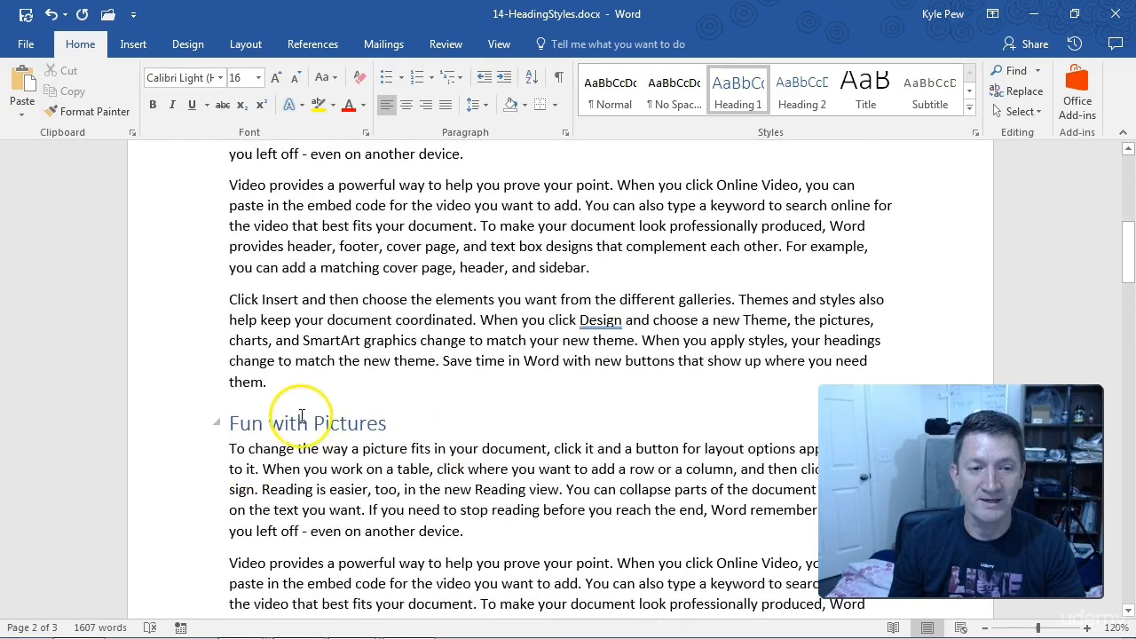
pyautogui.scroll(10, 301, 416)
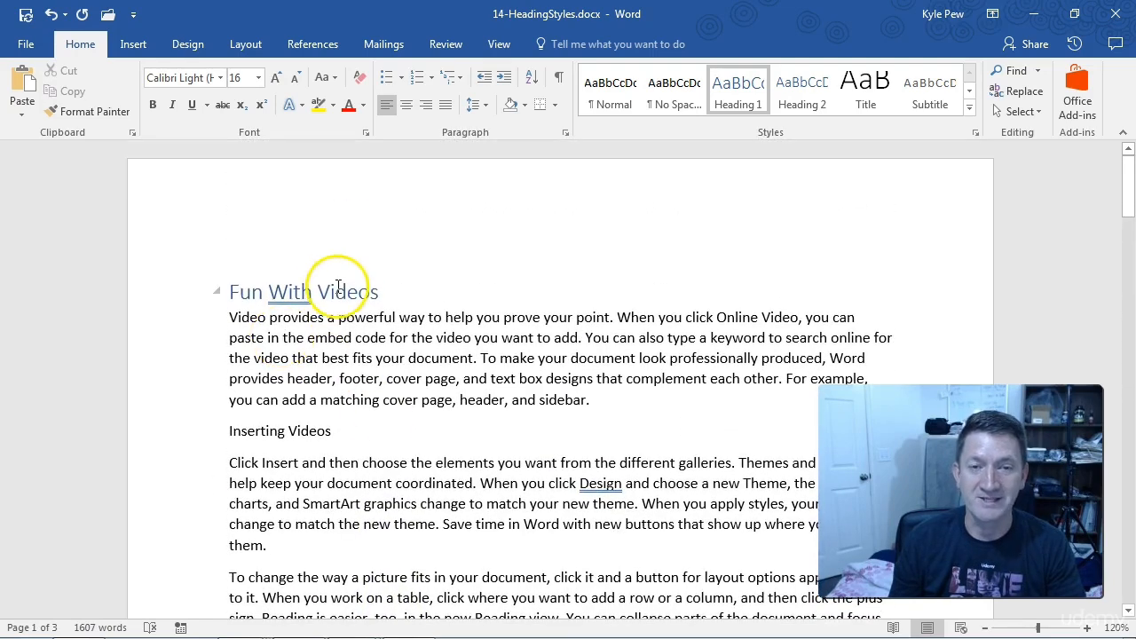
pyautogui.scroll(-2, 213, 324)
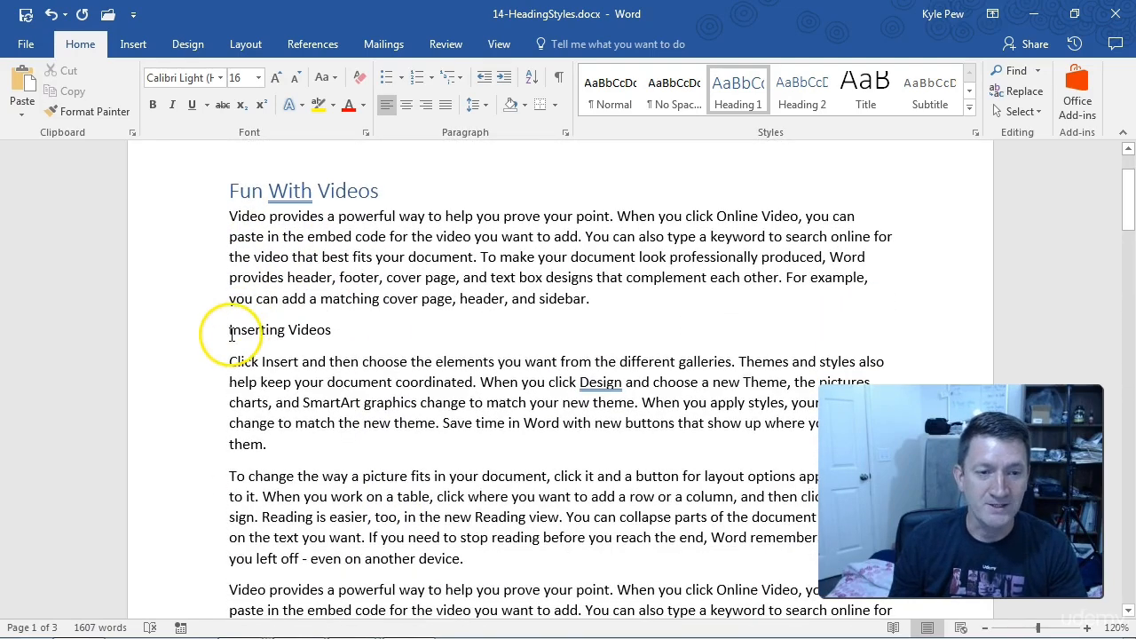
pyautogui.click(200, 333)
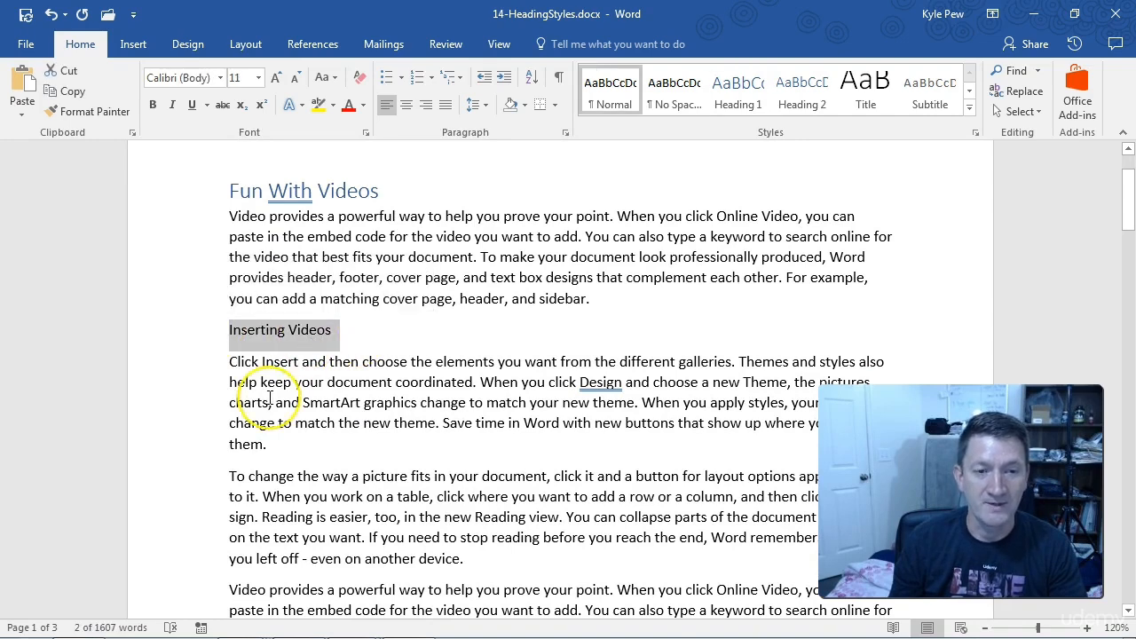
pyautogui.scroll(-9, 266, 398)
pyautogui.scroll(-8, 270, 399)
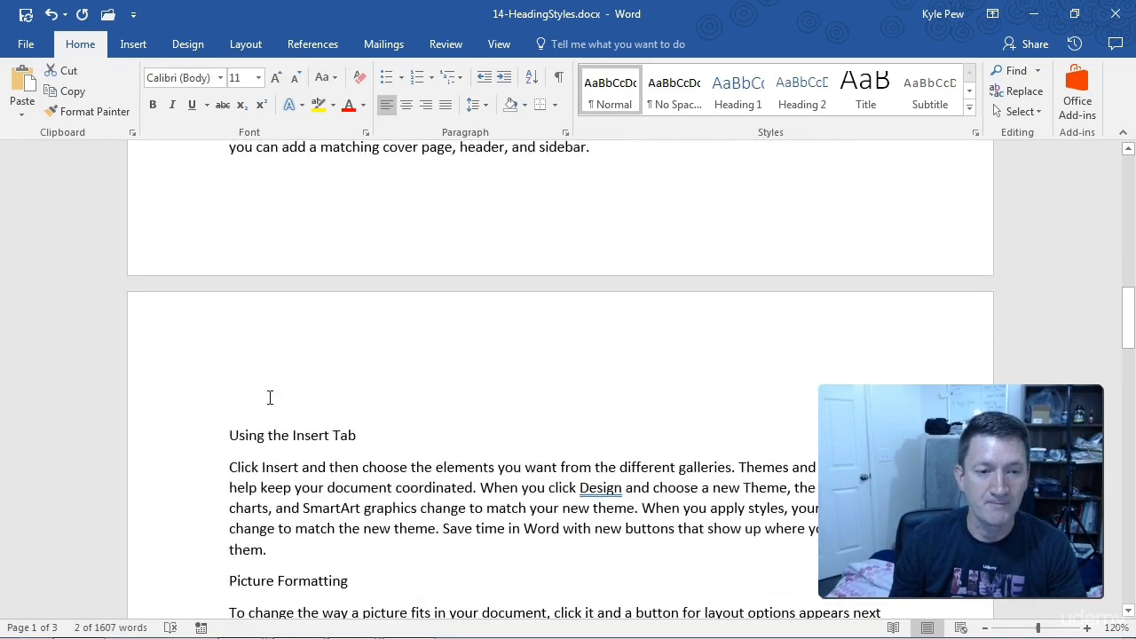
pyautogui.click(210, 430)
pyautogui.keyDown('ctrl'); pyautogui.click(190, 575); pyautogui.keyUp('ctrl')
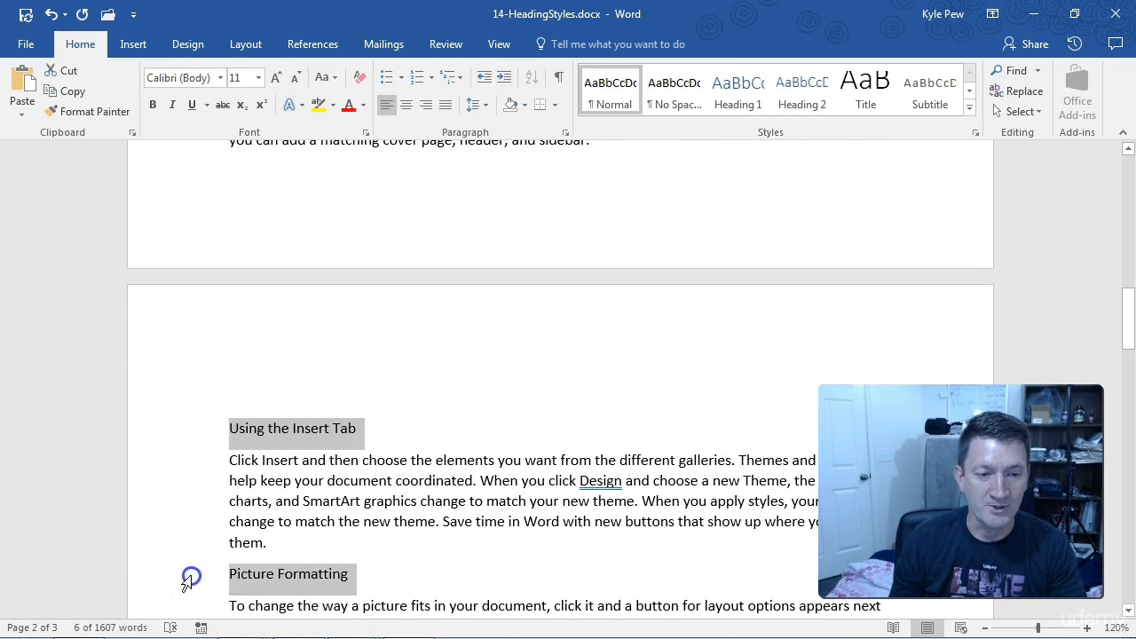
pyautogui.scroll(-4, 253, 547)
pyautogui.scroll(-20, 253, 548)
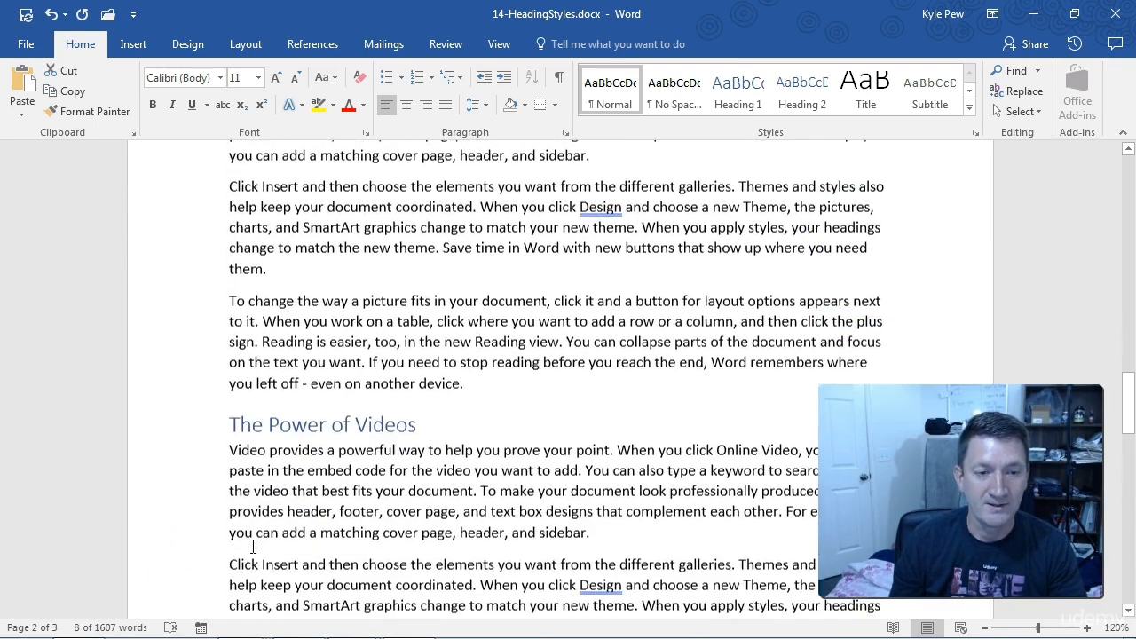
pyautogui.scroll(-15, 253, 548)
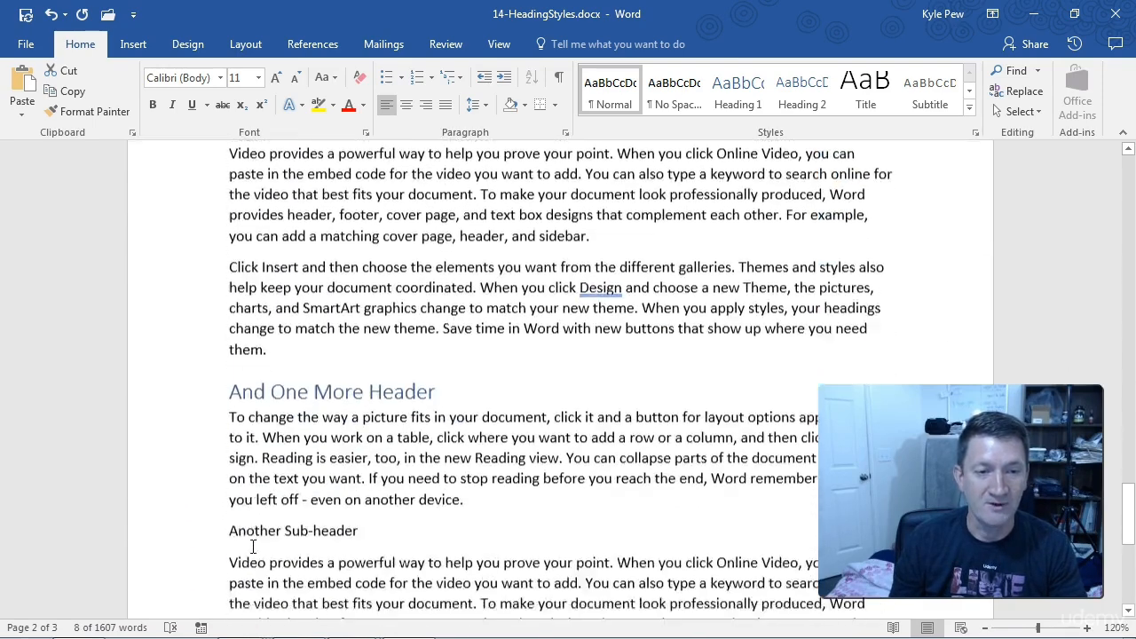
pyautogui.keyDown('ctrl'); pyautogui.click(209, 415); pyautogui.keyUp('ctrl')
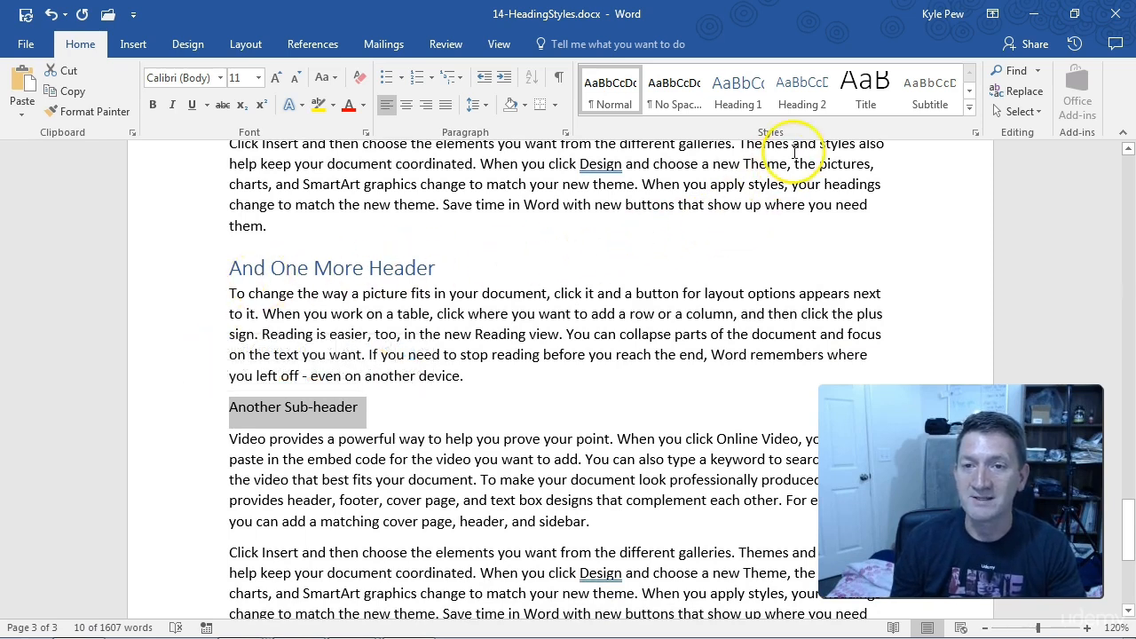
pyautogui.click(806, 104)
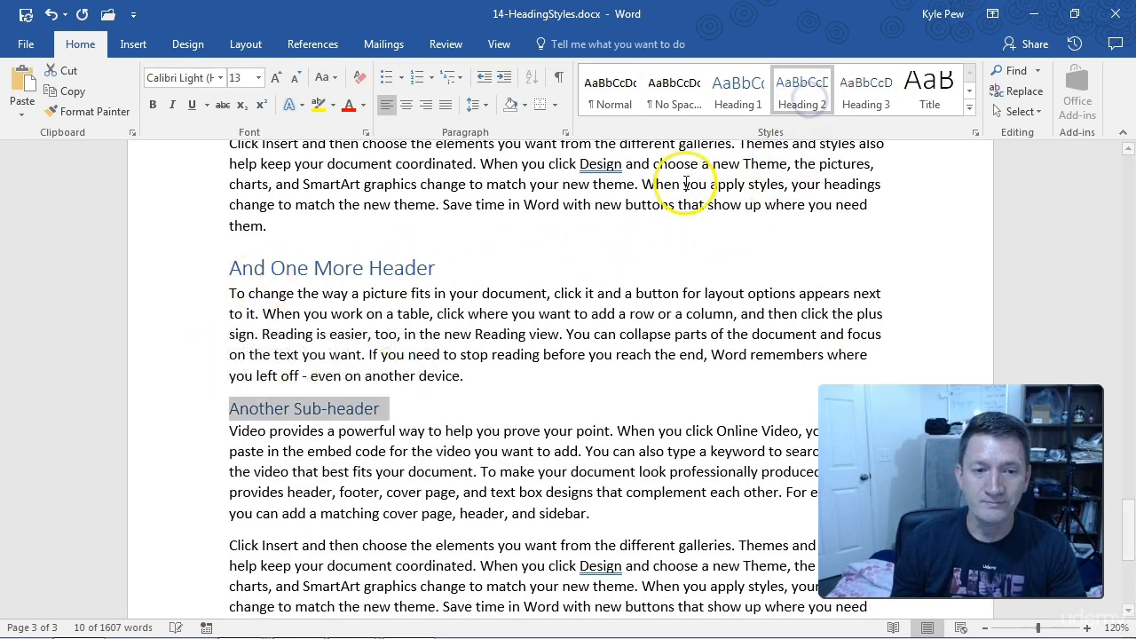
pyautogui.click(382, 410)
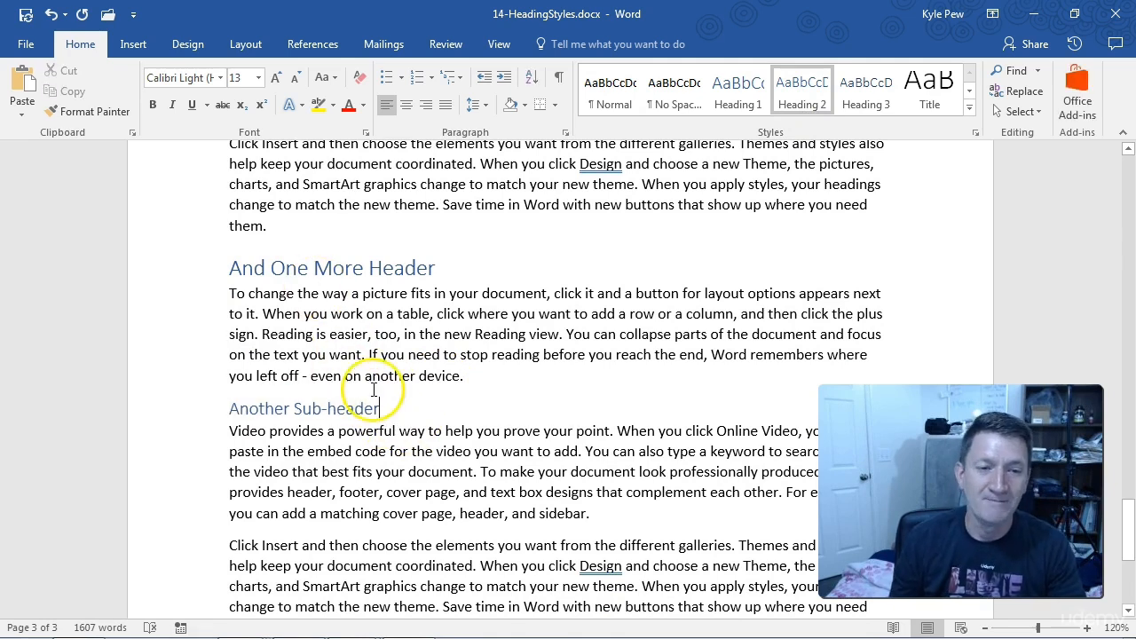
pyautogui.scroll(10, 387, 388)
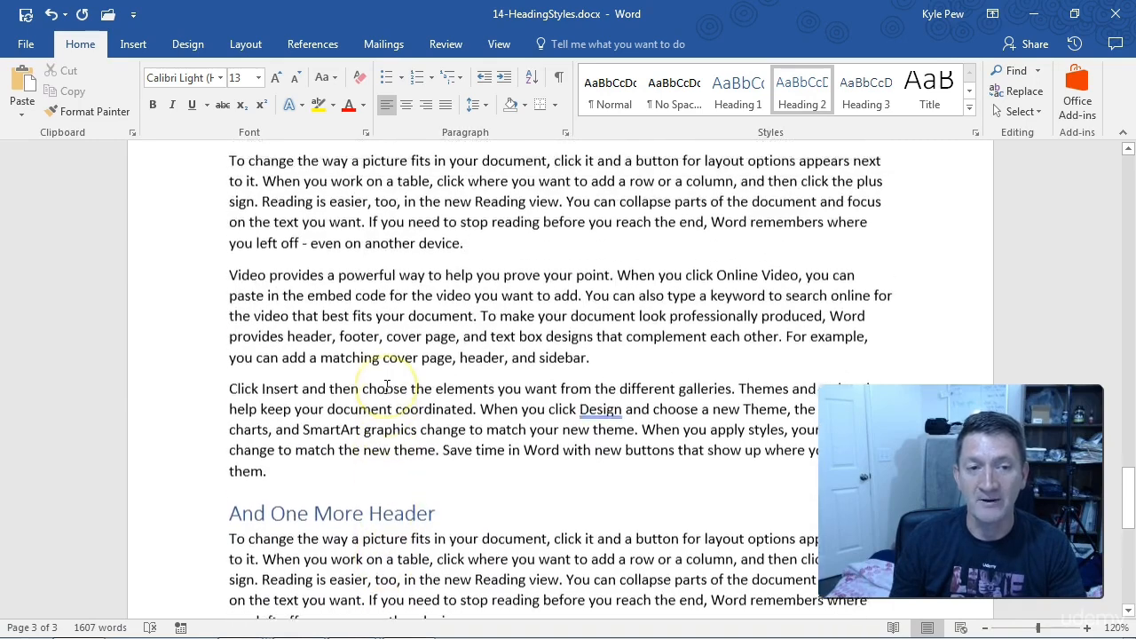
pyautogui.scroll(10, 387, 388)
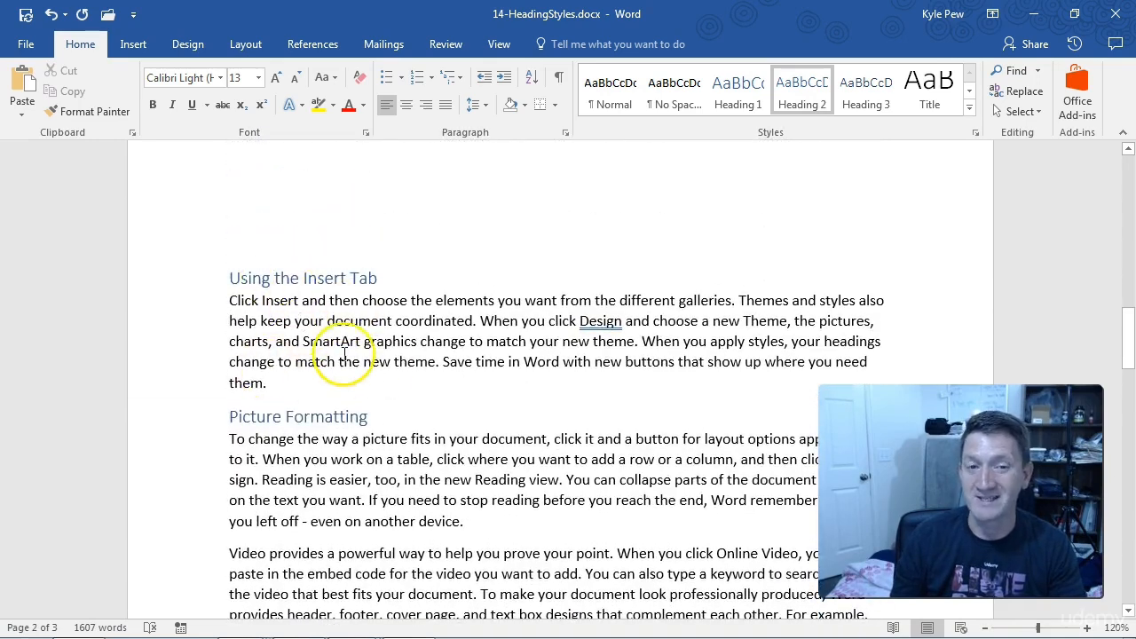
# Step: Save the document and open the Navigation pane with its outline of headings
pyautogui.scroll(10, 350, 338)
pyautogui.scroll(10, 350, 340)
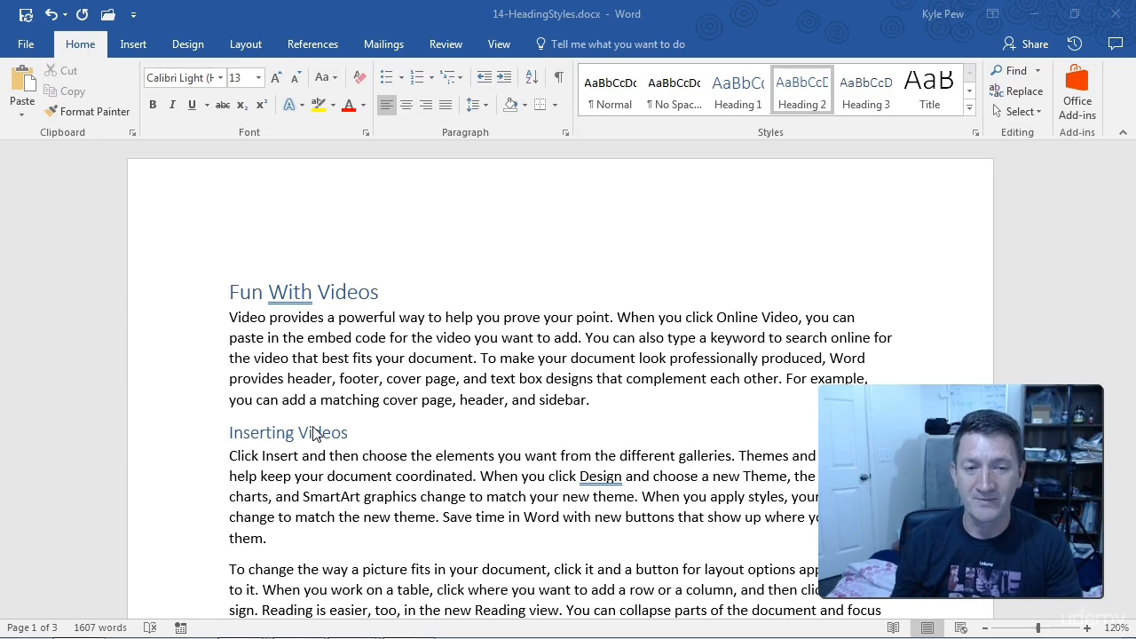
pyautogui.click(378, 311)
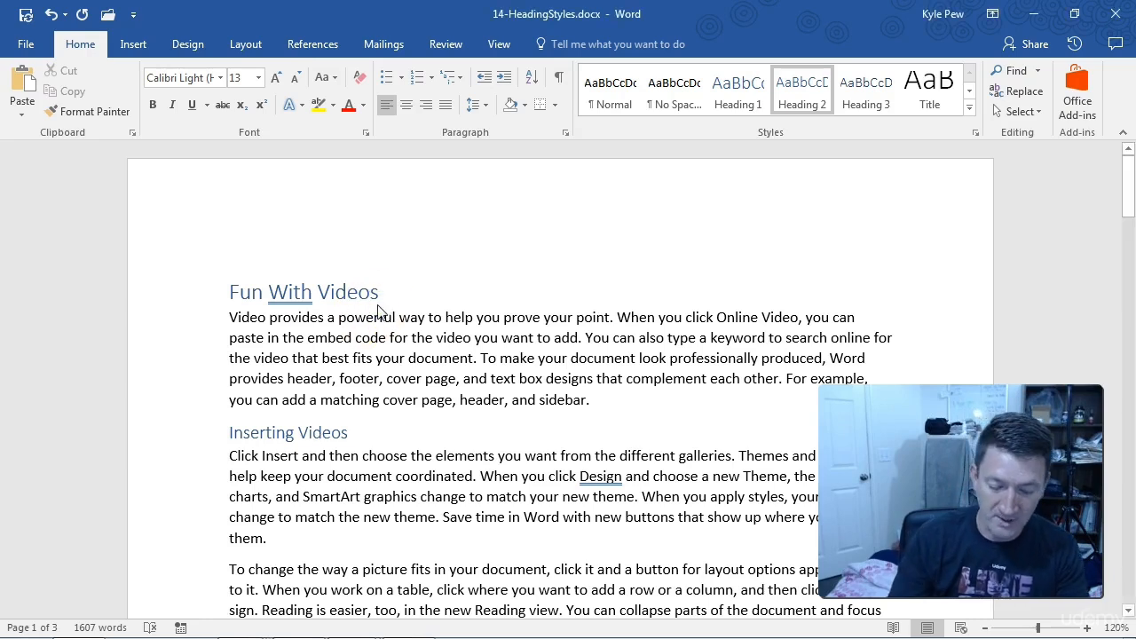
pyautogui.hotkey('ctrl', 's')
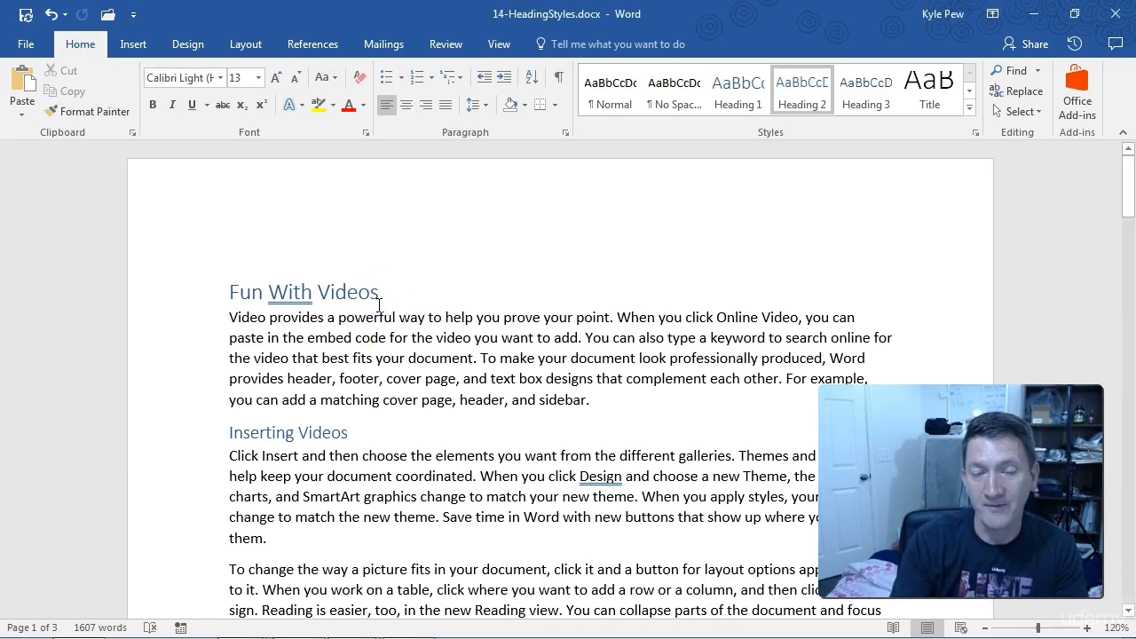
pyautogui.hotkey('ctrl', 'f')
pyautogui.click(345, 294)
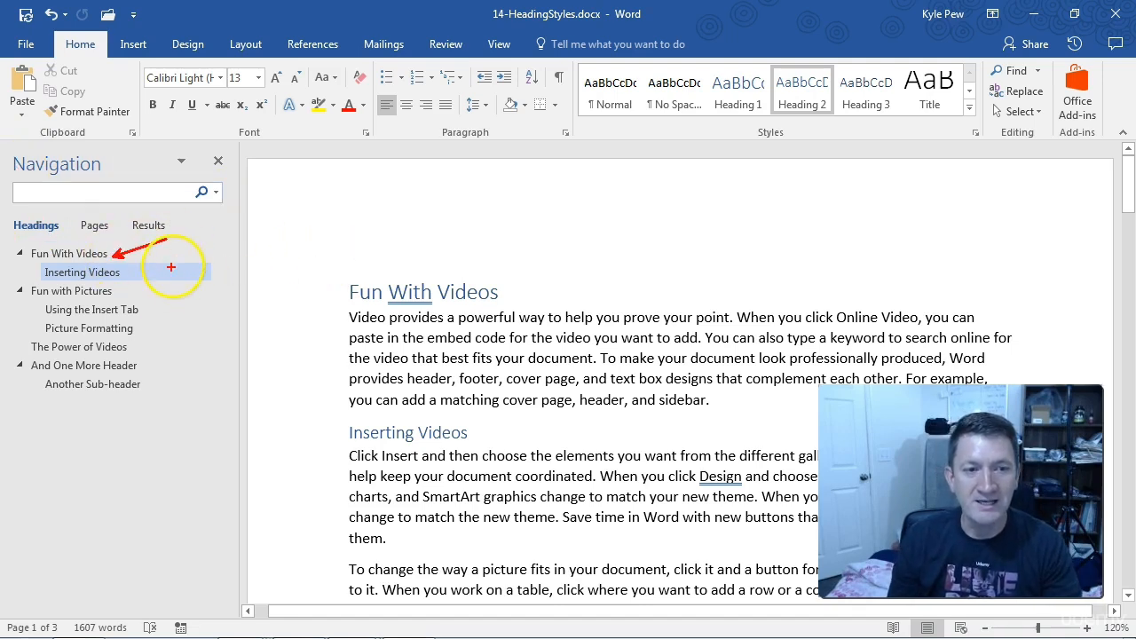
pyautogui.moveTo(142, 362); pyautogui.dragTo(222, 331)
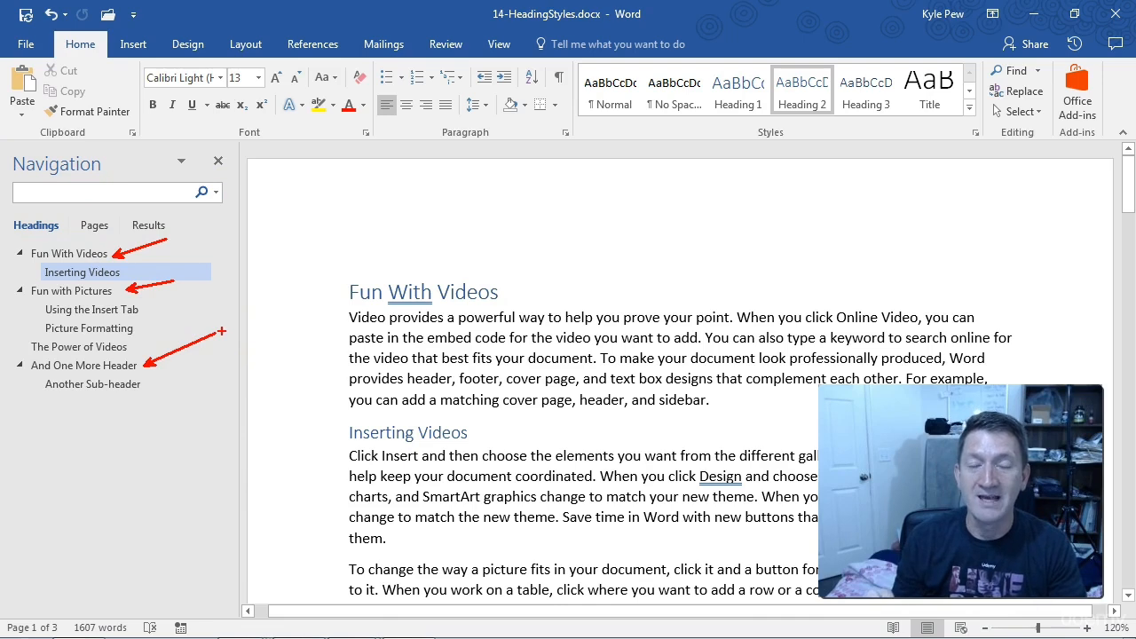
pyautogui.click(163, 324)
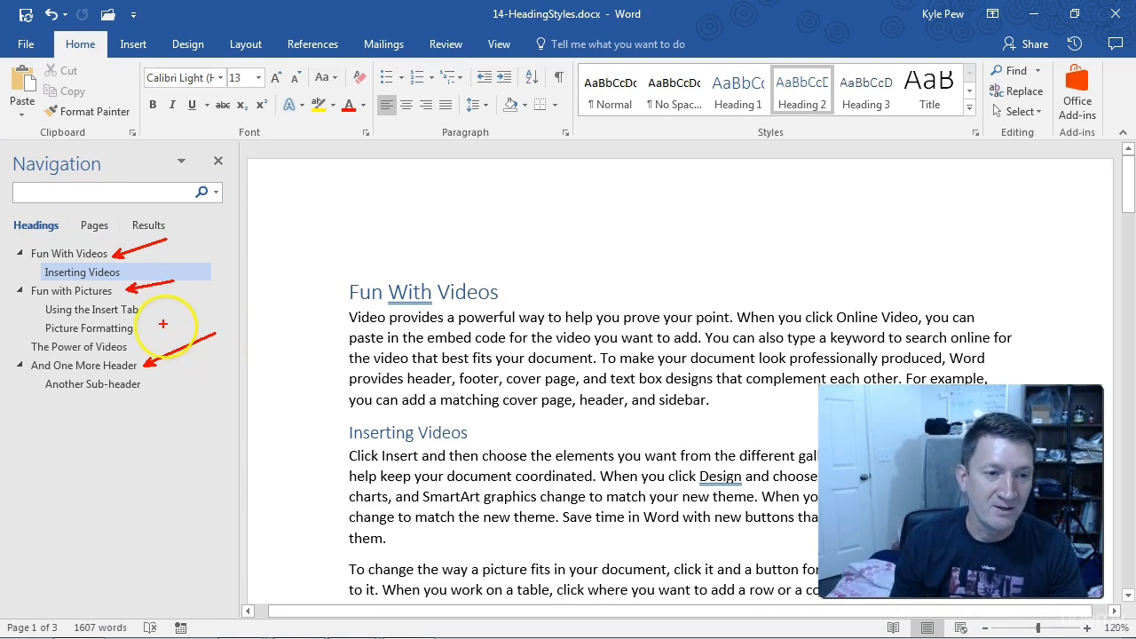
pyautogui.moveTo(41, 272); pyautogui.dragTo(14, 272)
pyautogui.moveTo(37, 309)
pyautogui.mouseDown()
pyautogui.moveTo(7, 314)
pyautogui.moveTo(6, 333)
pyautogui.mouseUp()
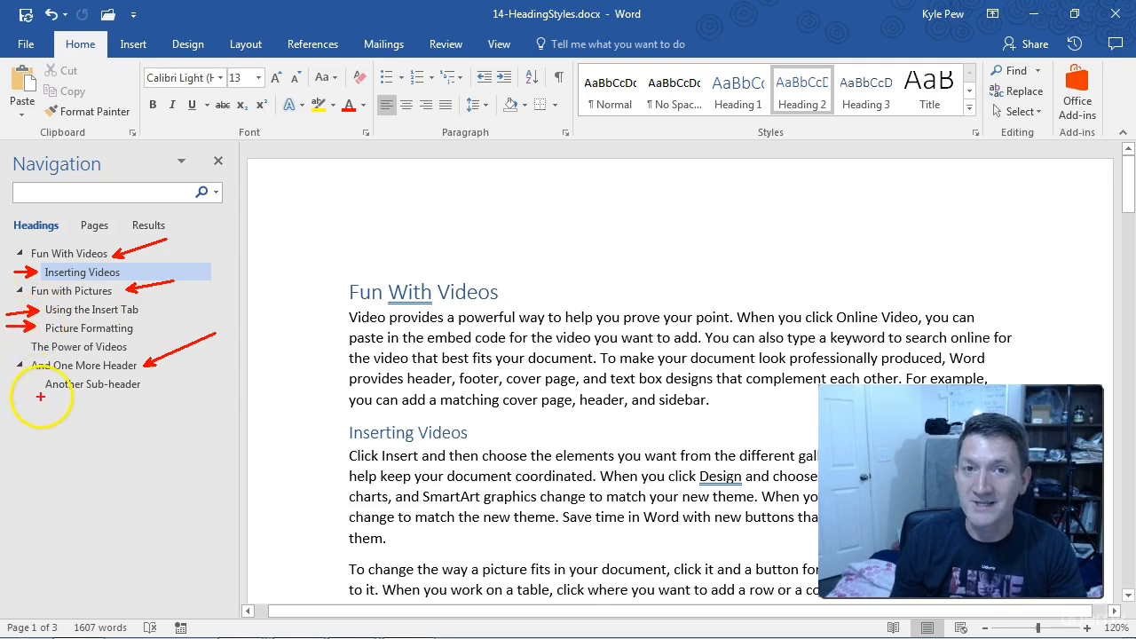
pyautogui.moveTo(41, 385); pyautogui.dragTo(11, 387)
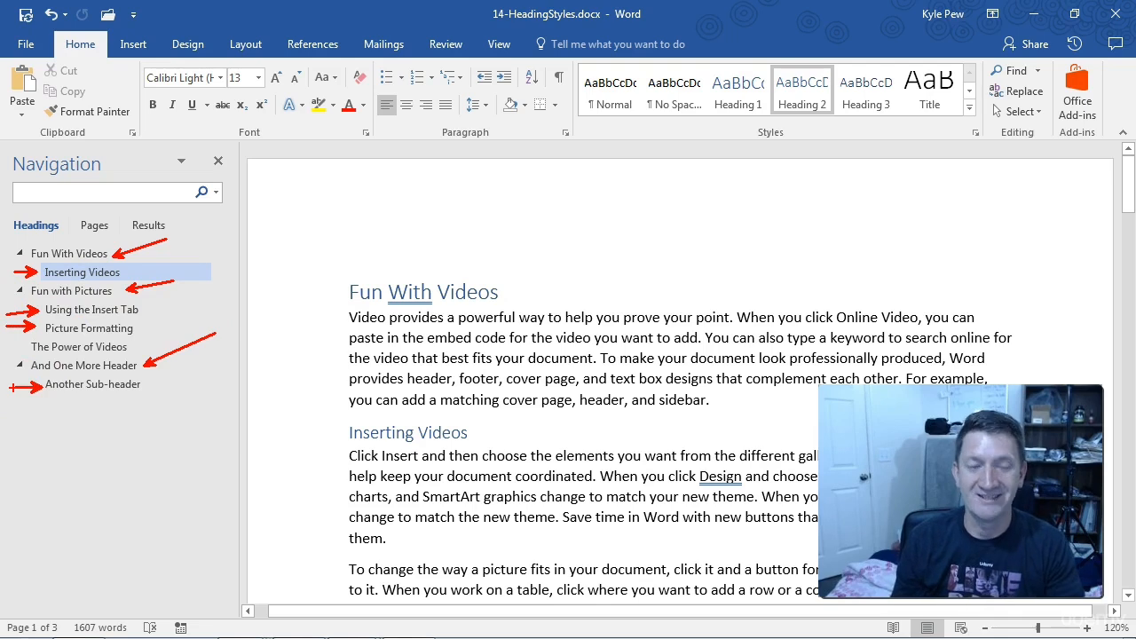
pyautogui.press('Escape')
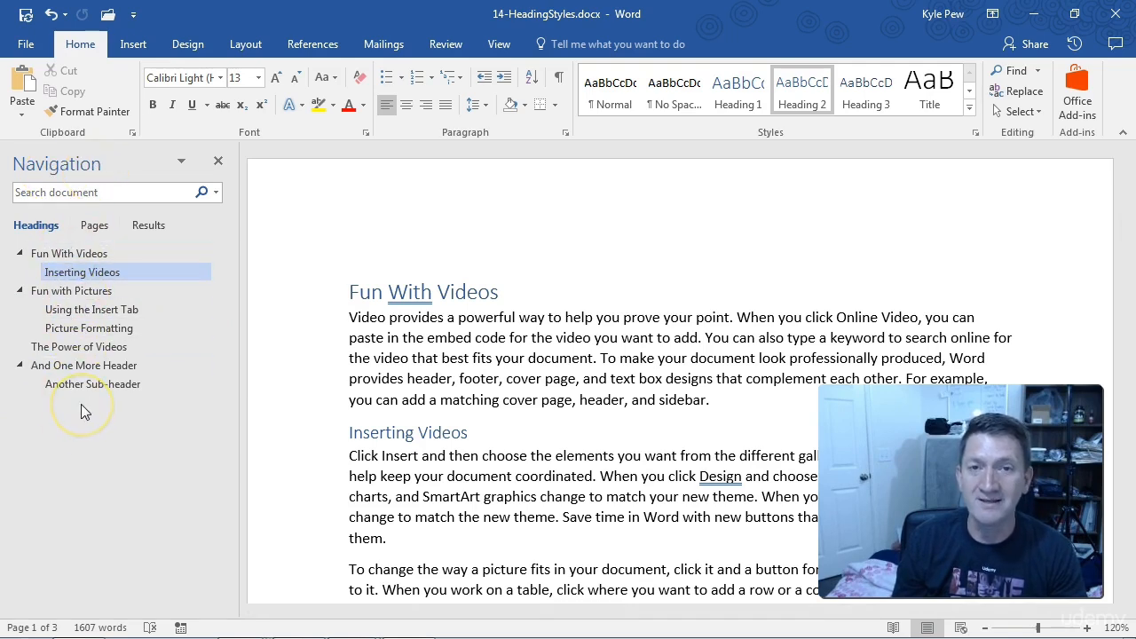
# Step: Visit the document's sections through the heading outline, including The Power of Videos, And One More Header and Picture Formatting, and return to Fun With Videos
pyautogui.click(86, 348)
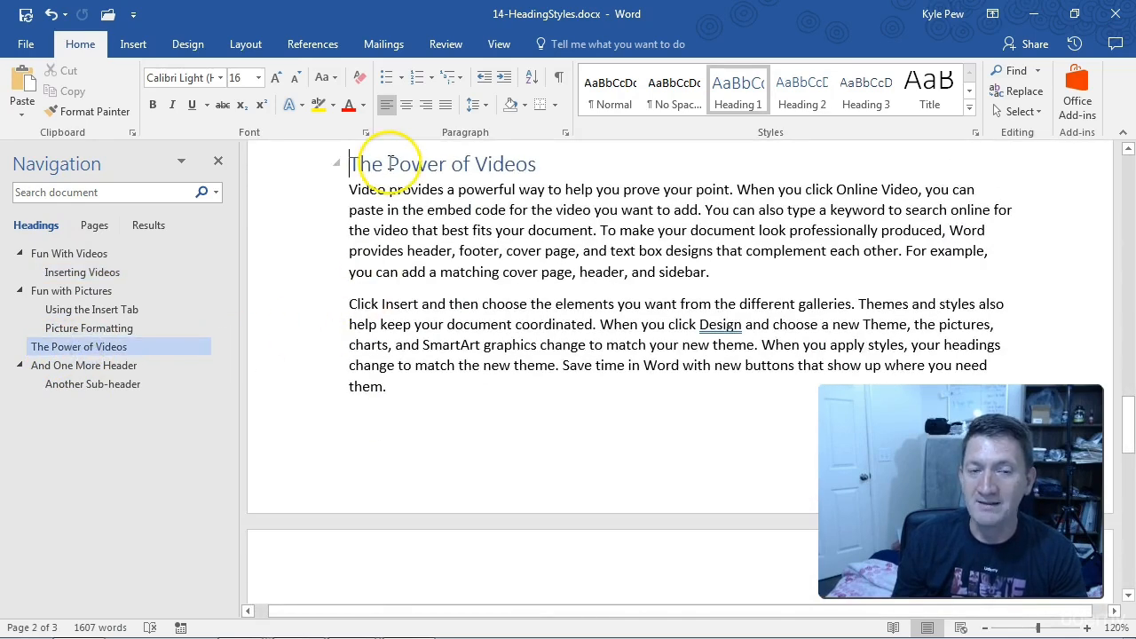
pyautogui.click(66, 371)
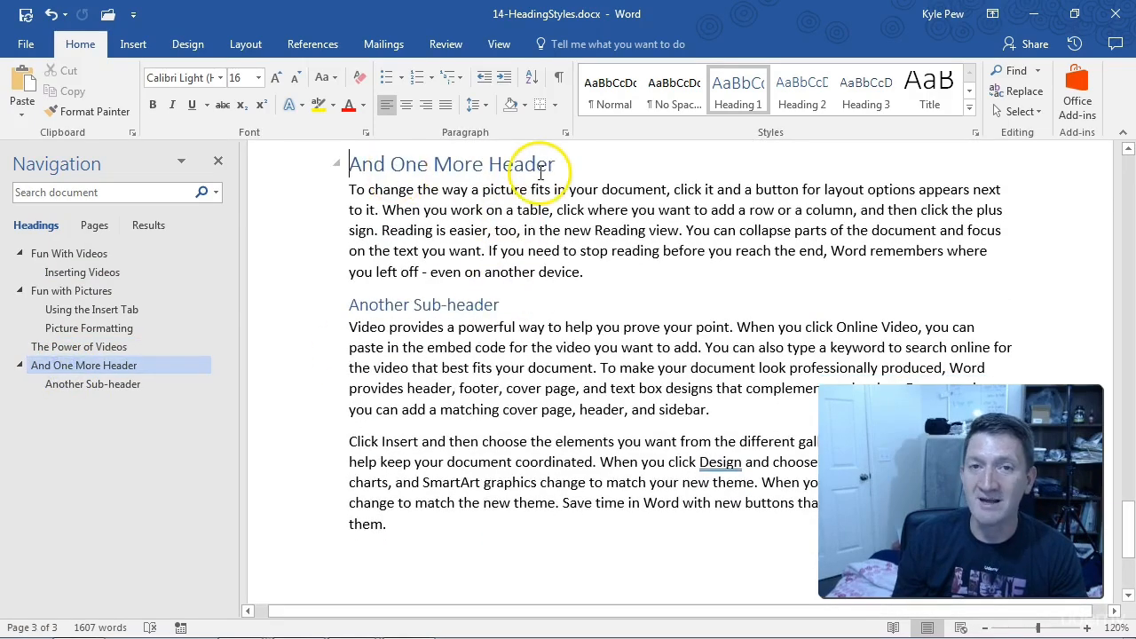
pyautogui.click(131, 273)
pyautogui.click(85, 291)
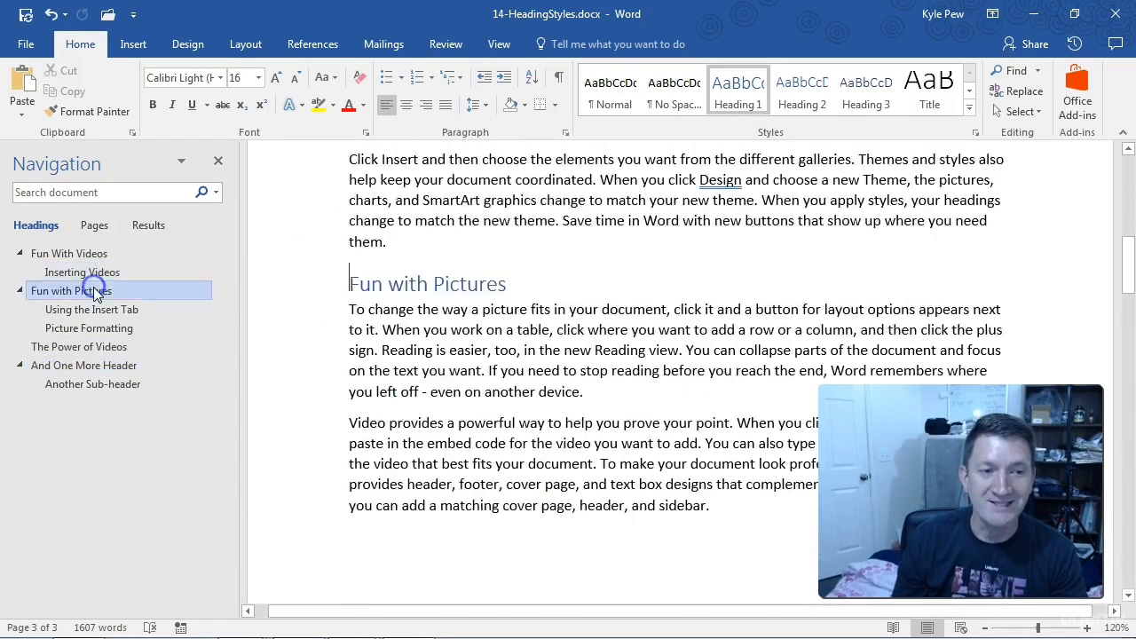
pyautogui.click(91, 309)
pyautogui.click(87, 329)
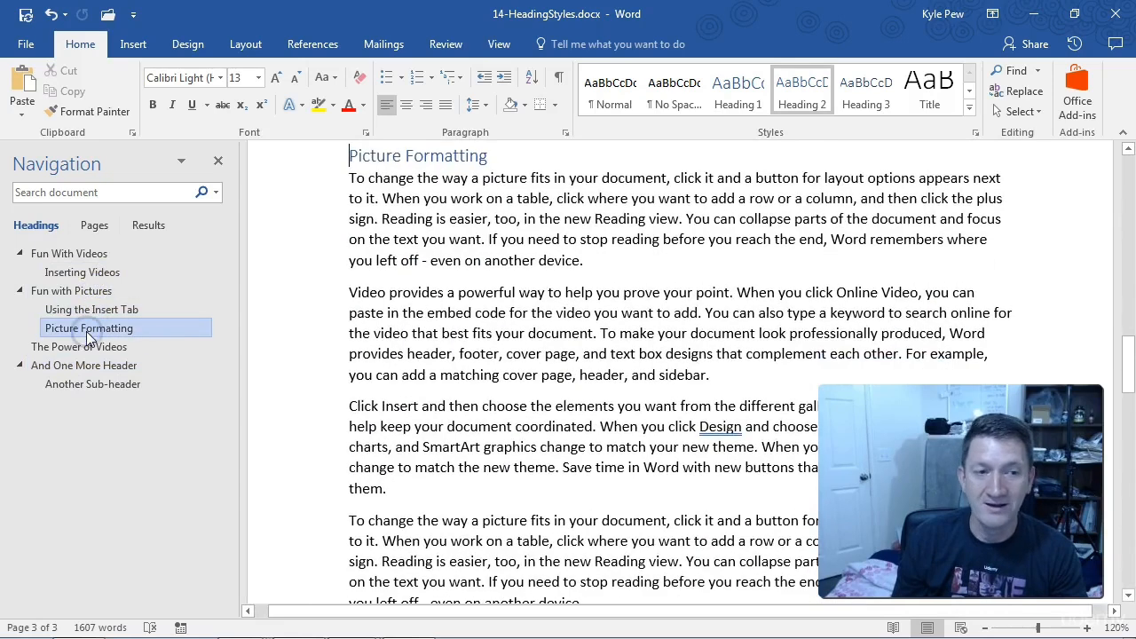
pyautogui.click(87, 348)
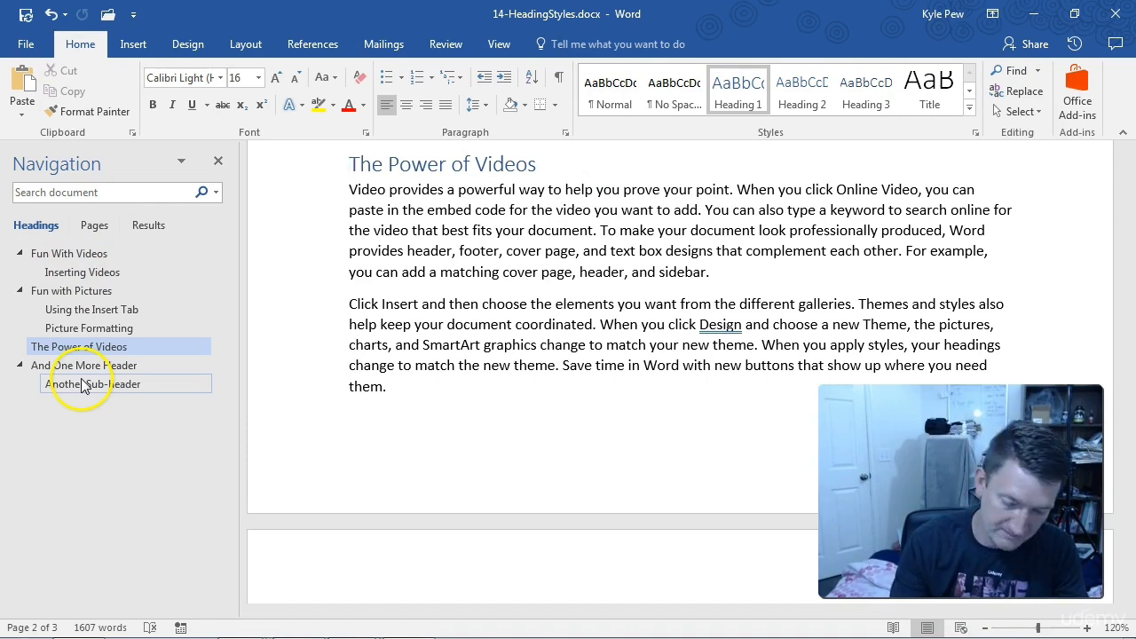
pyautogui.hotkey('ctrl', 'Home')
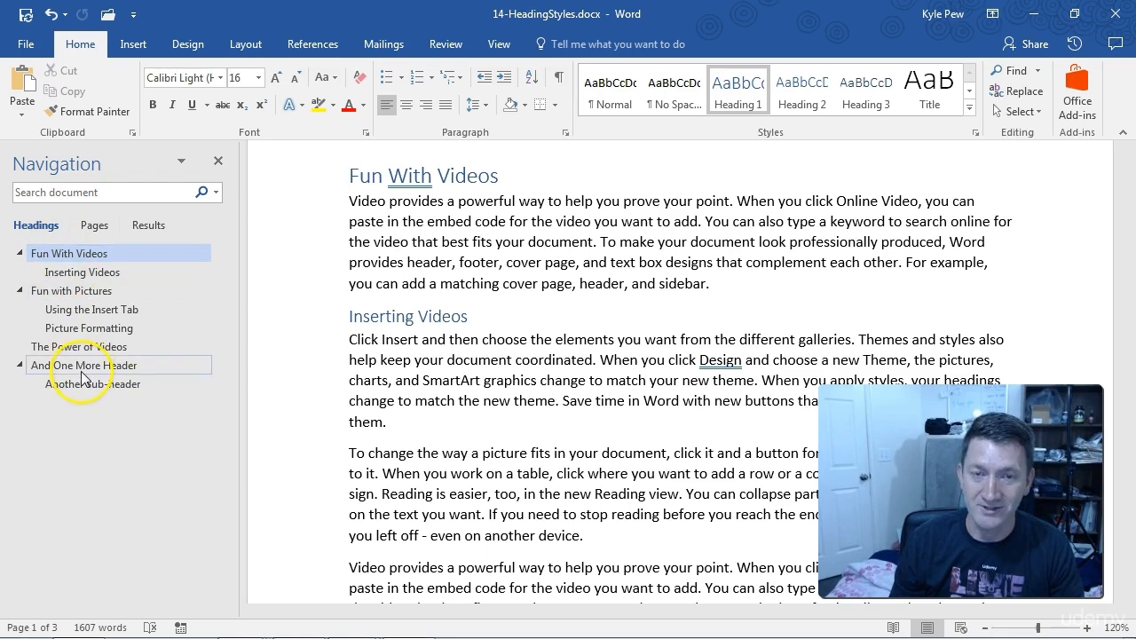
pyautogui.hotkey('ctrl', '2')
pyautogui.moveTo(108, 253); pyautogui.dragTo(191, 216)
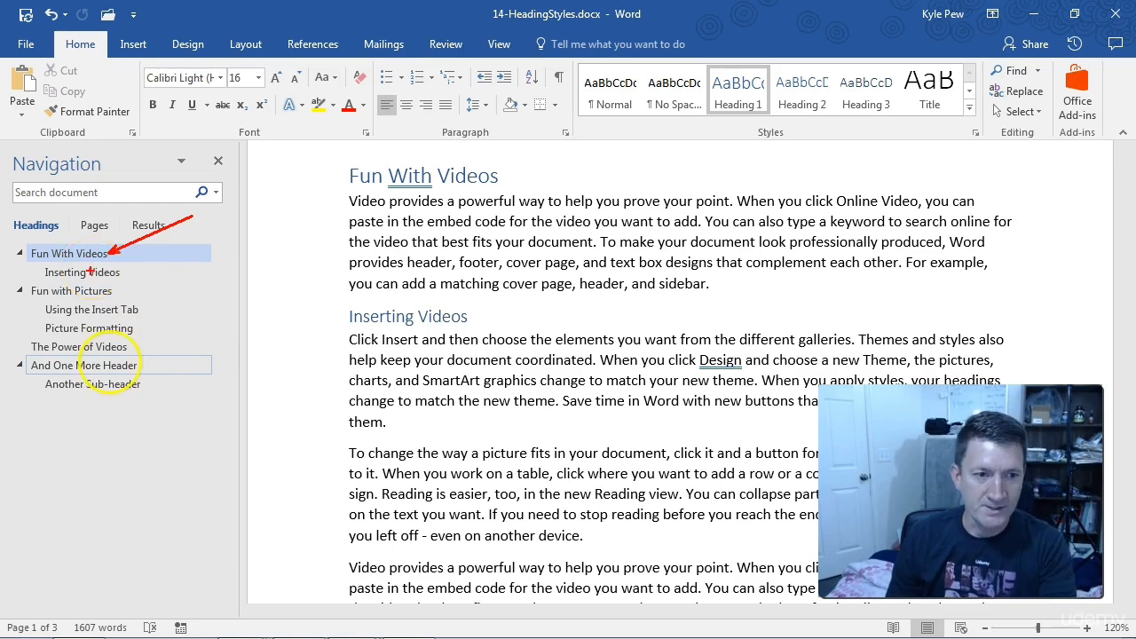
# Step: Move the section The Power of Videos ahead of Fun with Pictures in the heading outline and check its place in the document
pyautogui.click(60, 347)
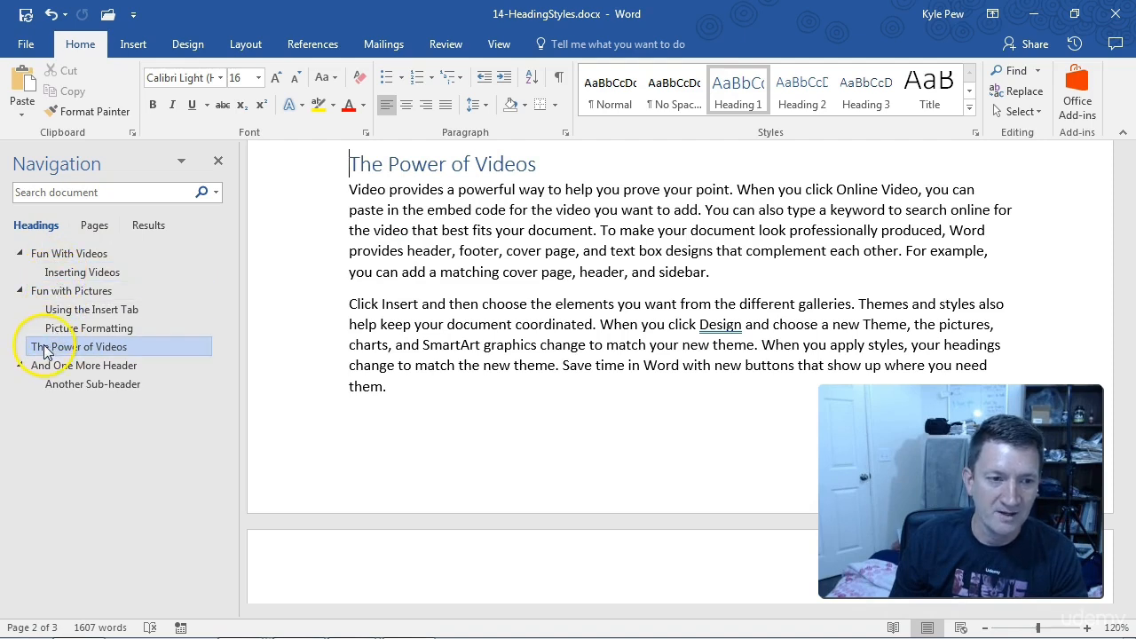
pyautogui.moveTo(41, 351); pyautogui.dragTo(32, 287)
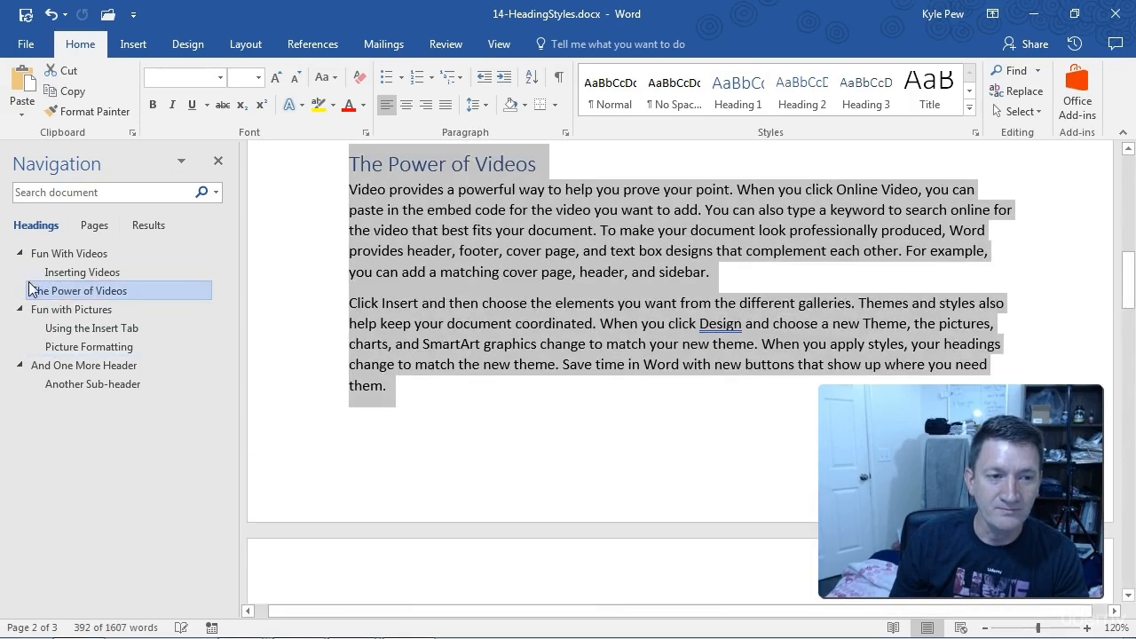
pyautogui.scroll(3, 506, 395)
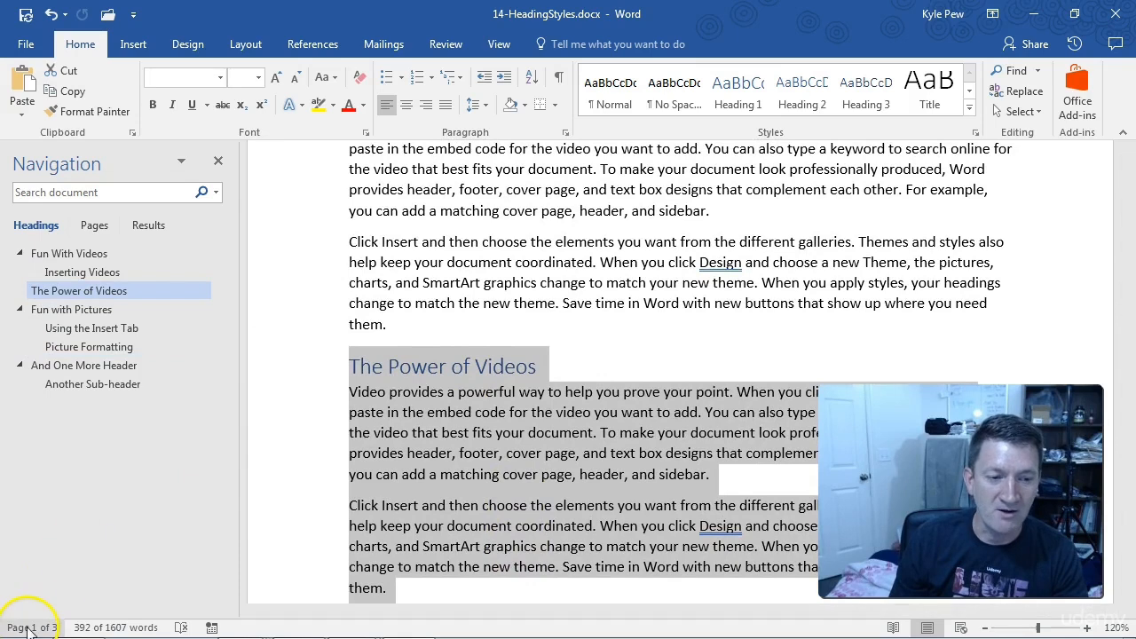
pyautogui.scroll(3, 476, 304)
pyautogui.scroll(5, 484, 300)
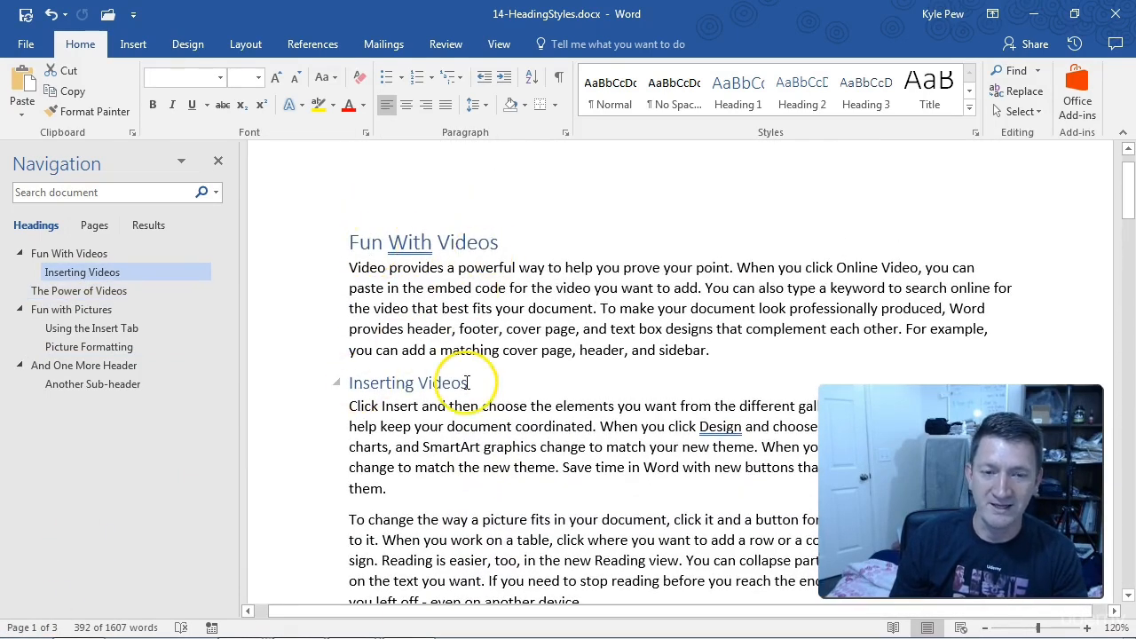
pyautogui.scroll(-4, 337, 342)
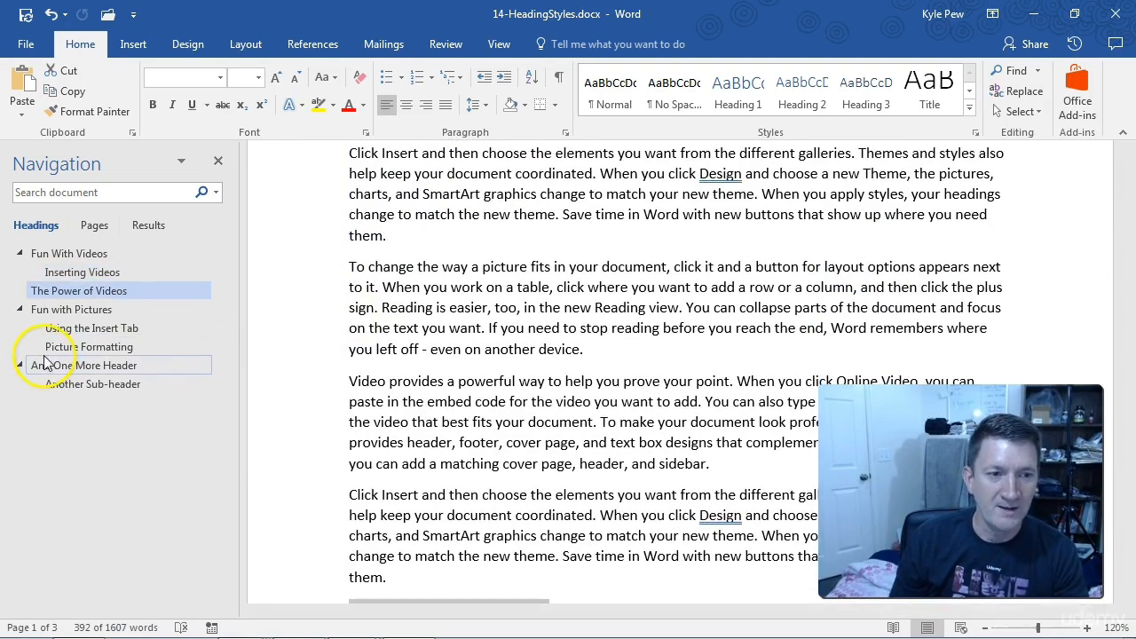
pyautogui.click(46, 254)
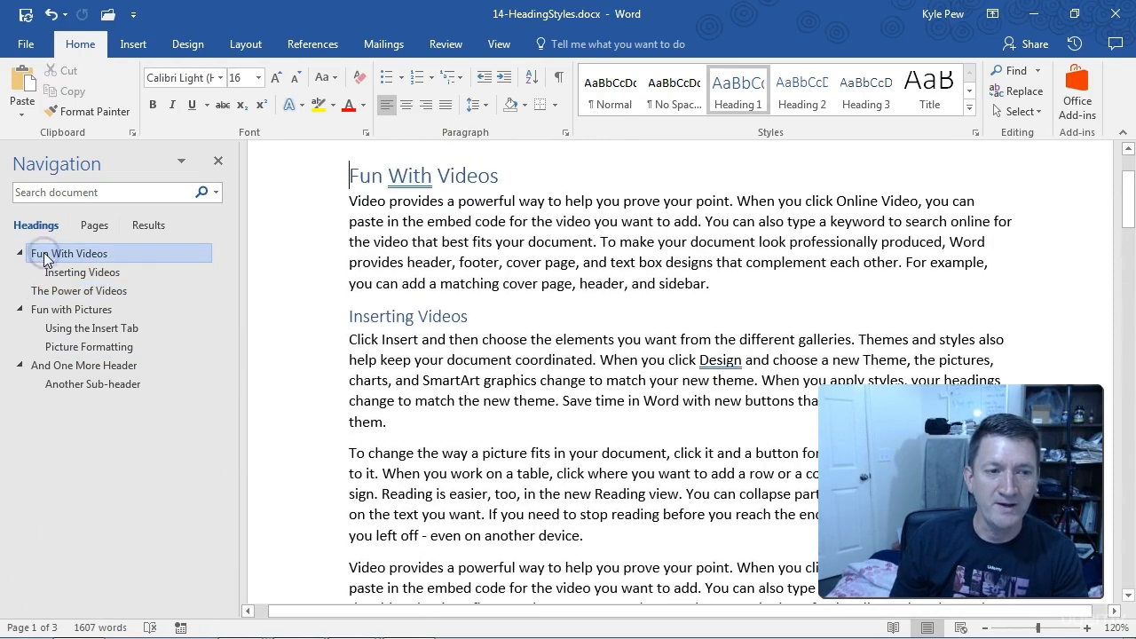
pyautogui.click(46, 294)
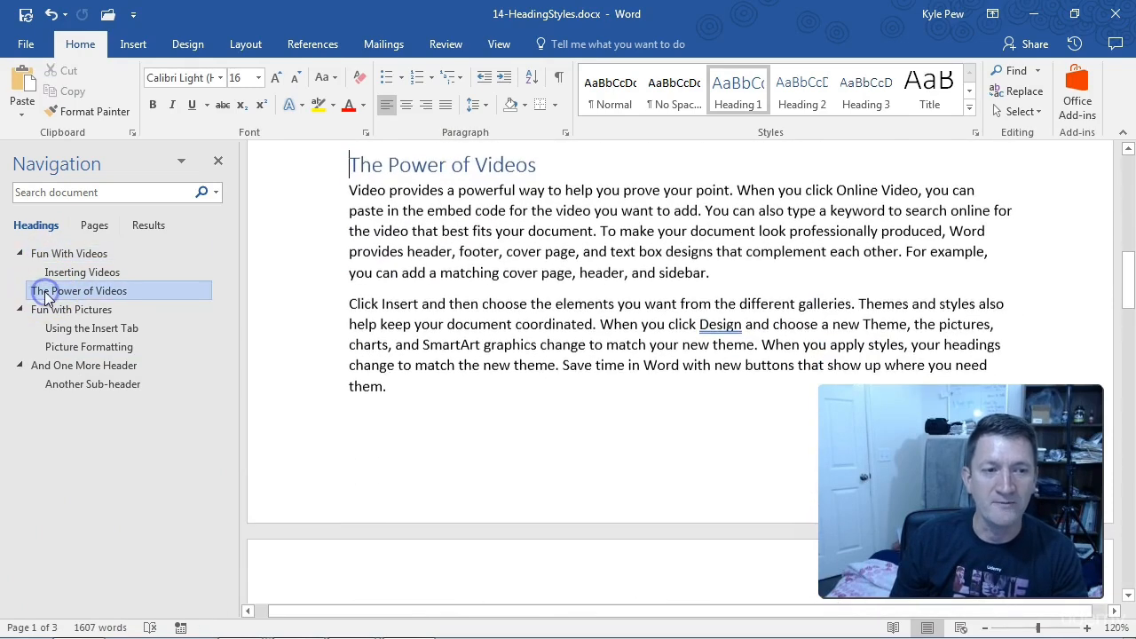
# Step: Move Fun With Videos with its sub-section to the end of the heading outline, followed by The Power of Videos
pyautogui.click(45, 255)
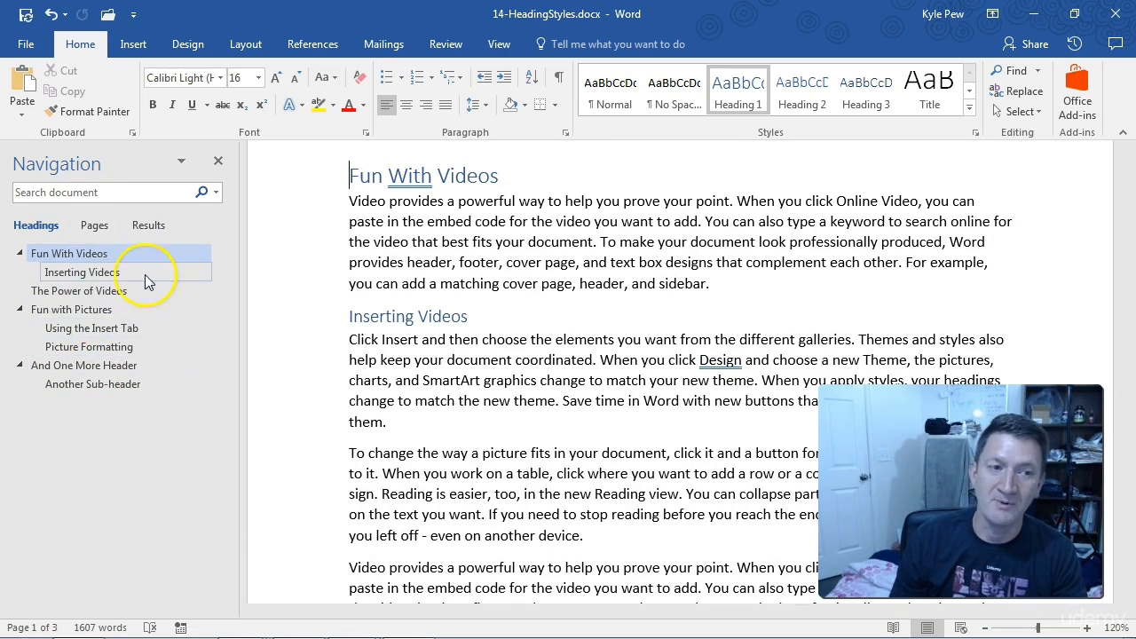
pyautogui.moveTo(42, 254); pyautogui.dragTo(60, 391)
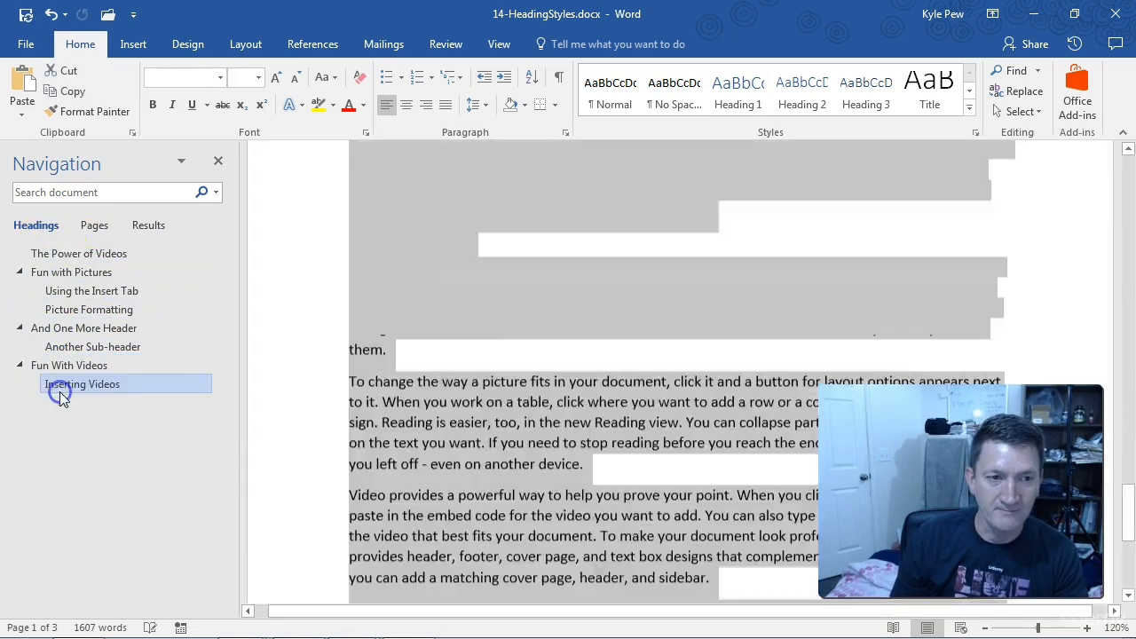
pyautogui.moveTo(64, 259); pyautogui.dragTo(54, 389)
# Step: Examine the order of the rearranged sections in the document, from Fun With Videos to The Power of Videos and back up past And One More Header
pyautogui.click(54, 346)
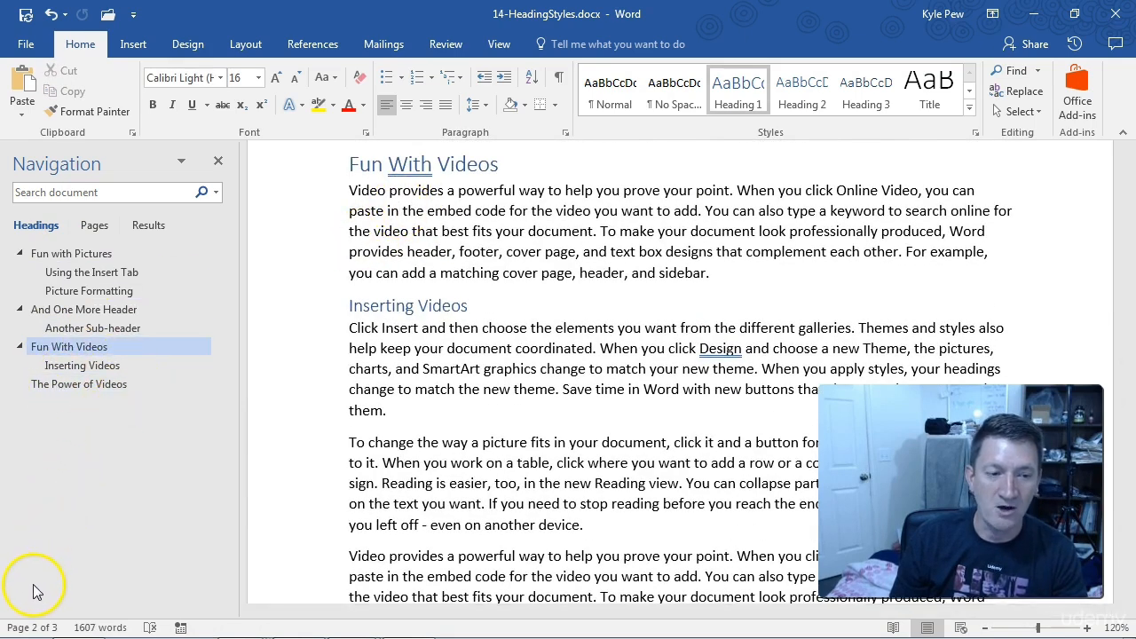
pyautogui.scroll(-10, 382, 391)
pyautogui.scroll(-10, 398, 380)
pyautogui.scroll(10, 398, 381)
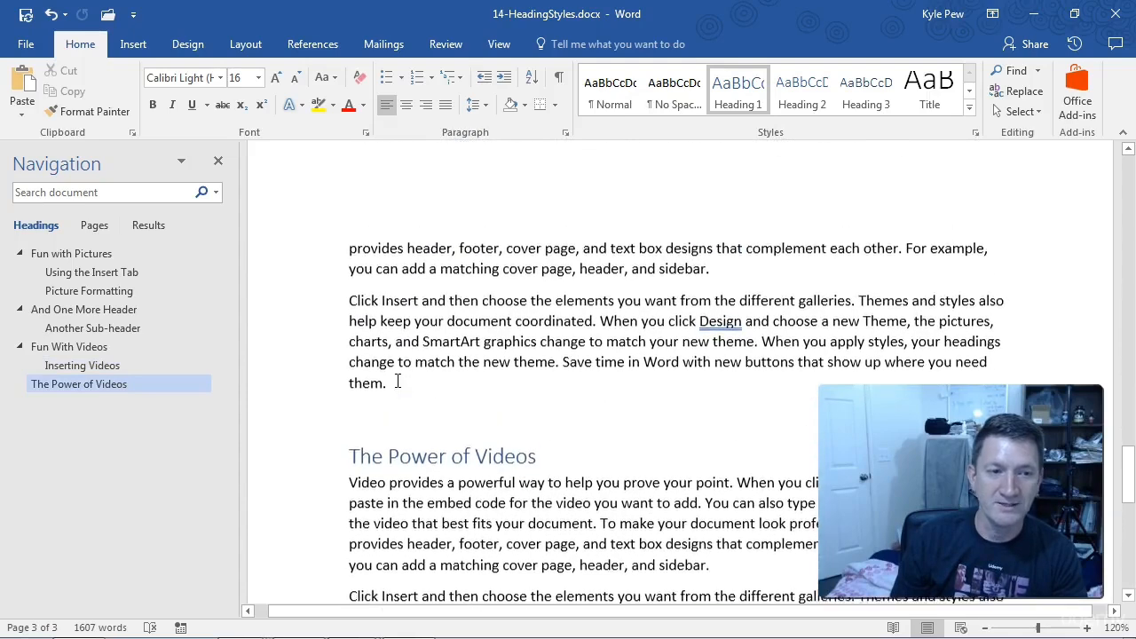
pyautogui.scroll(8, 398, 381)
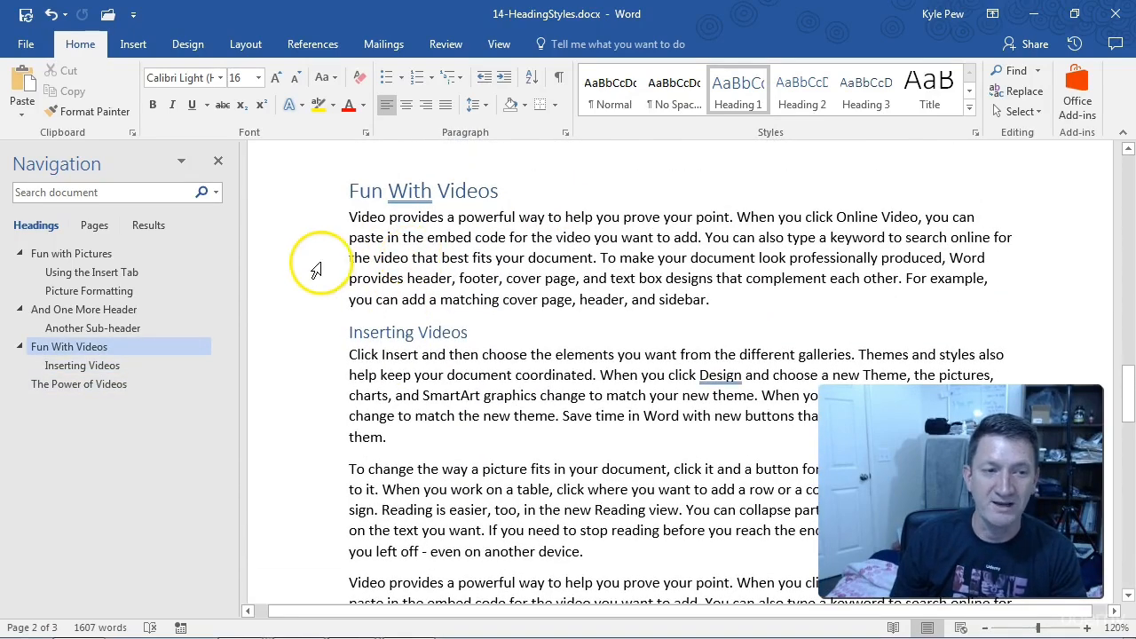
pyautogui.scroll(6, 479, 373)
pyautogui.scroll(1, 489, 300)
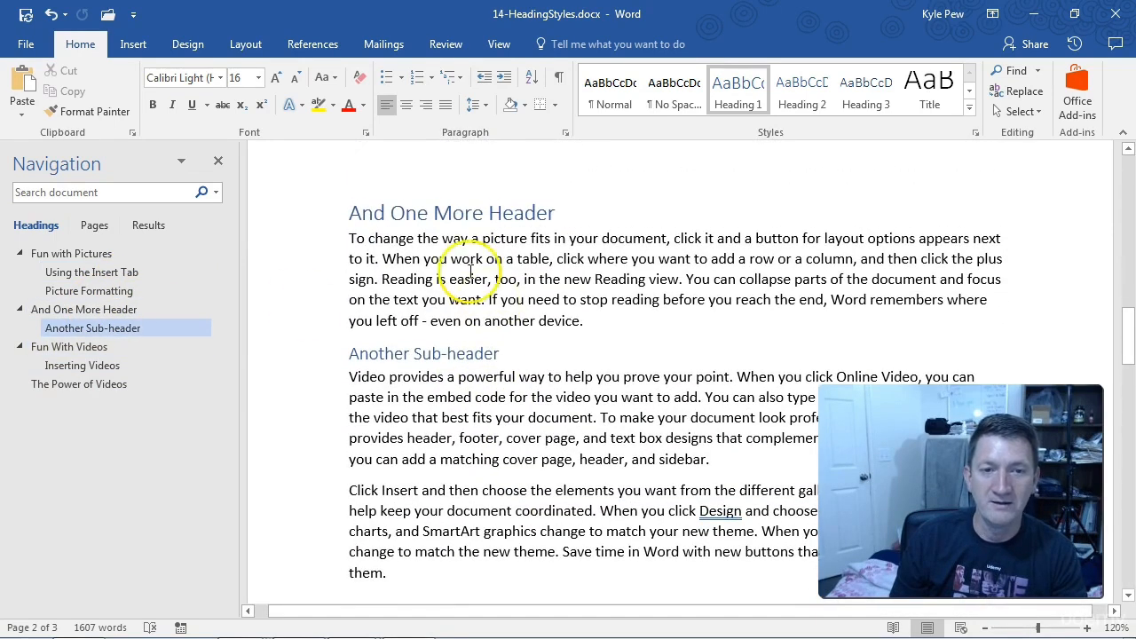
pyautogui.scroll(15, 513, 270)
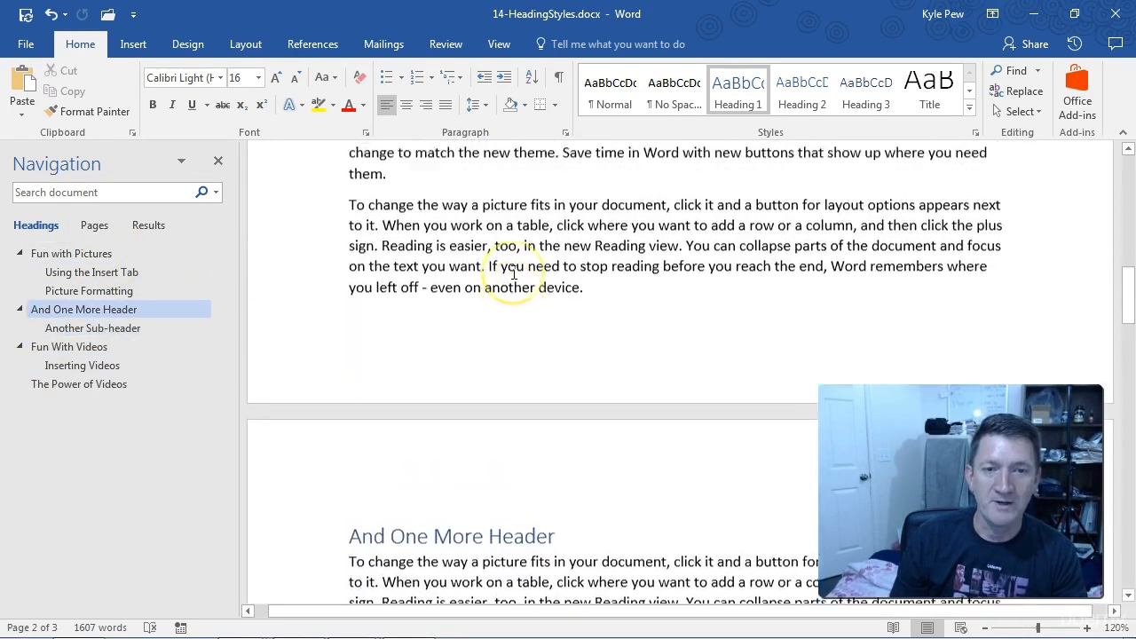